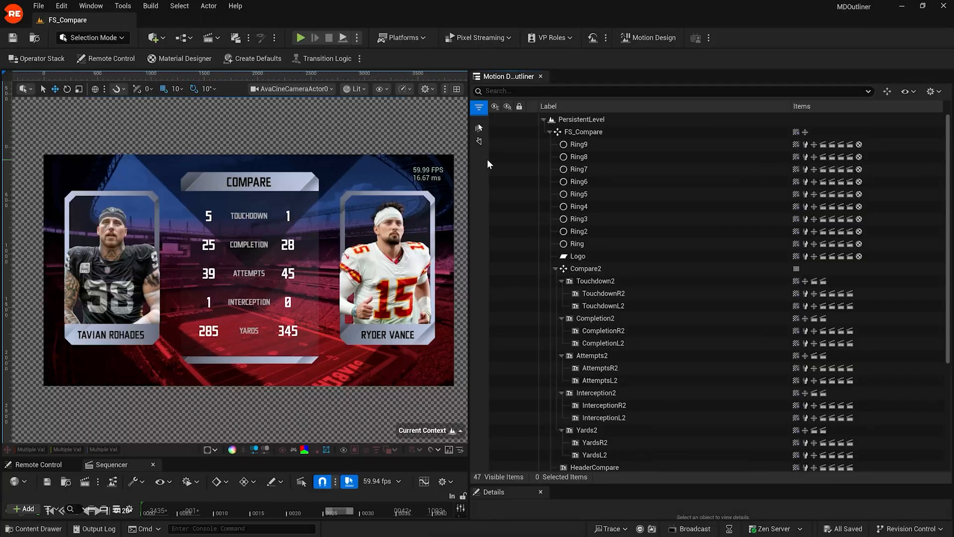
Step: Switch the editor to Motion Design mode and collapse its tool panel to widen the viewport
click(89, 38)
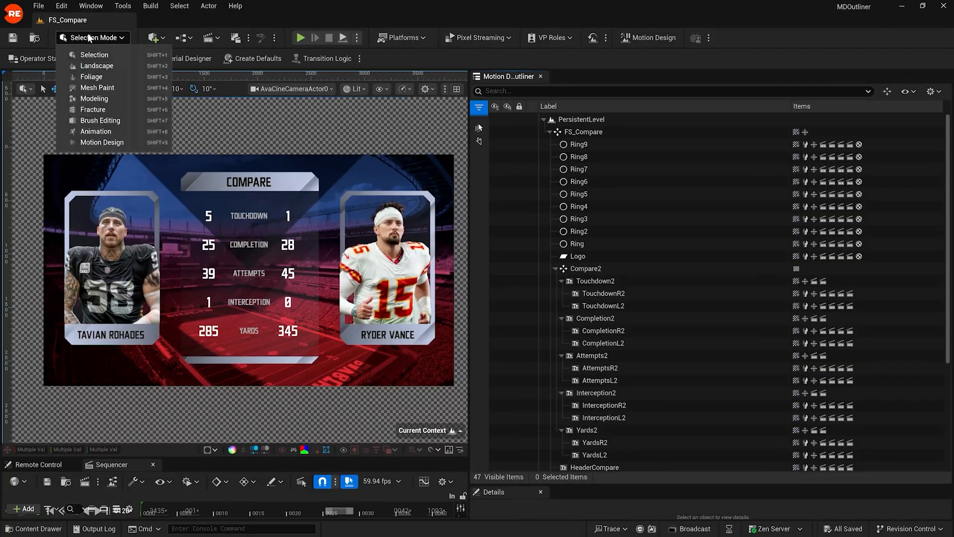
click(105, 142)
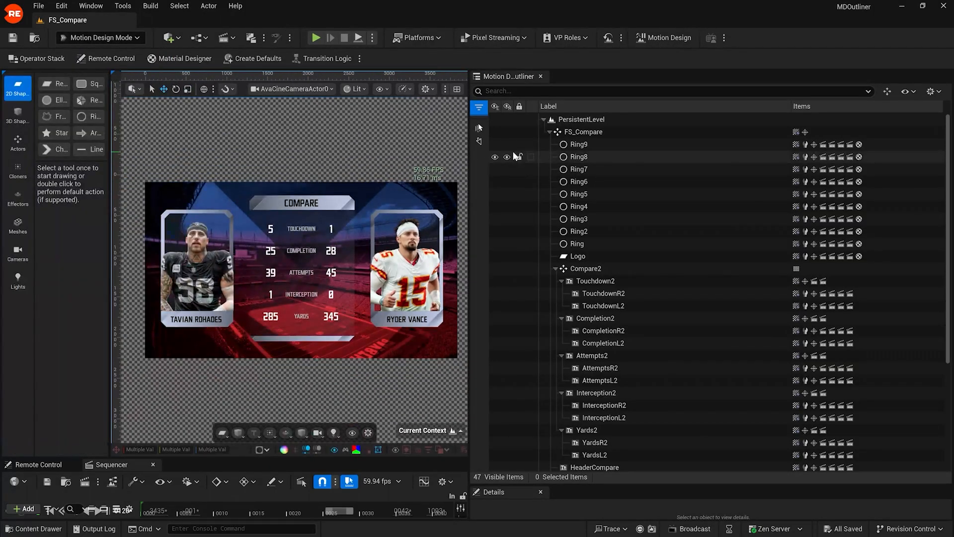
drag(110, 145, 4, 159)
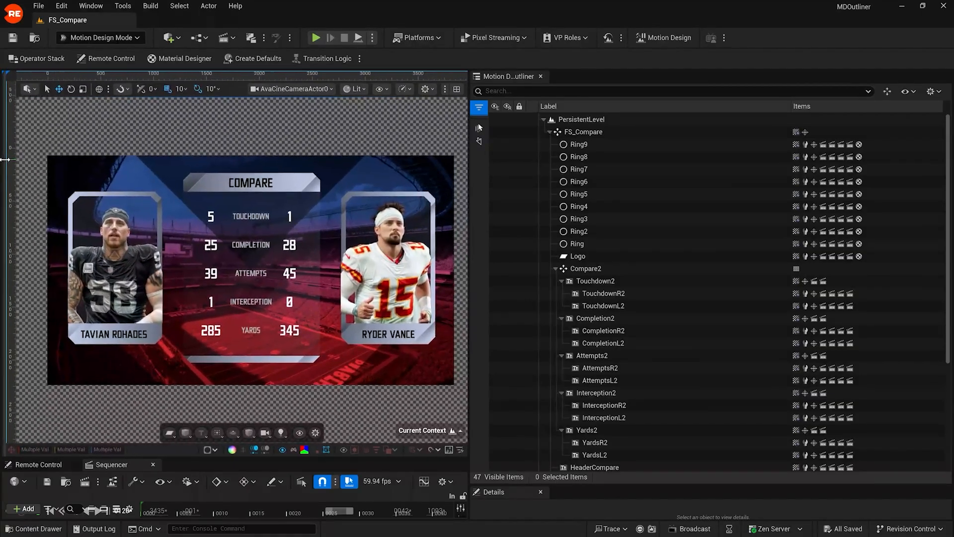
Step: Search the Motion Design Outliner for 'back' and select the Background actor
click(639, 91)
text(back)
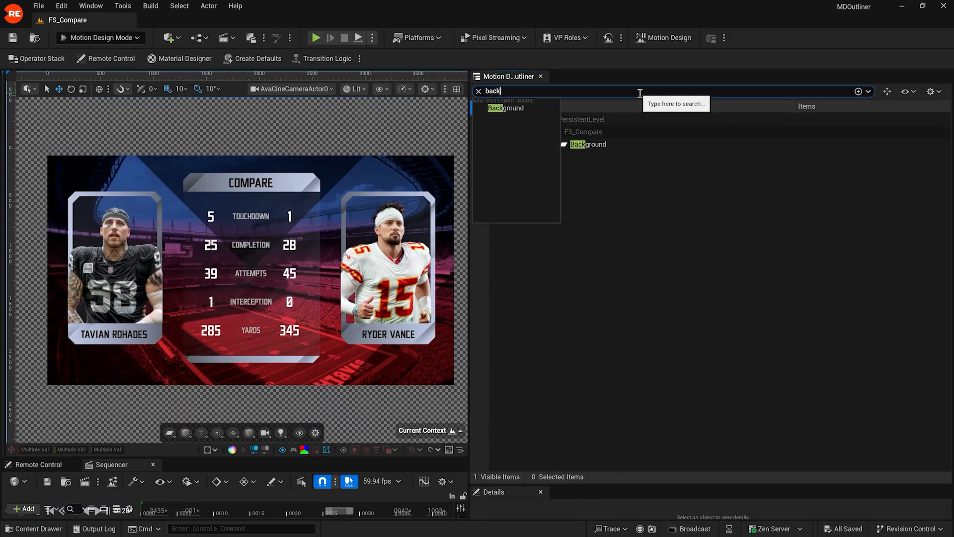
click(616, 145)
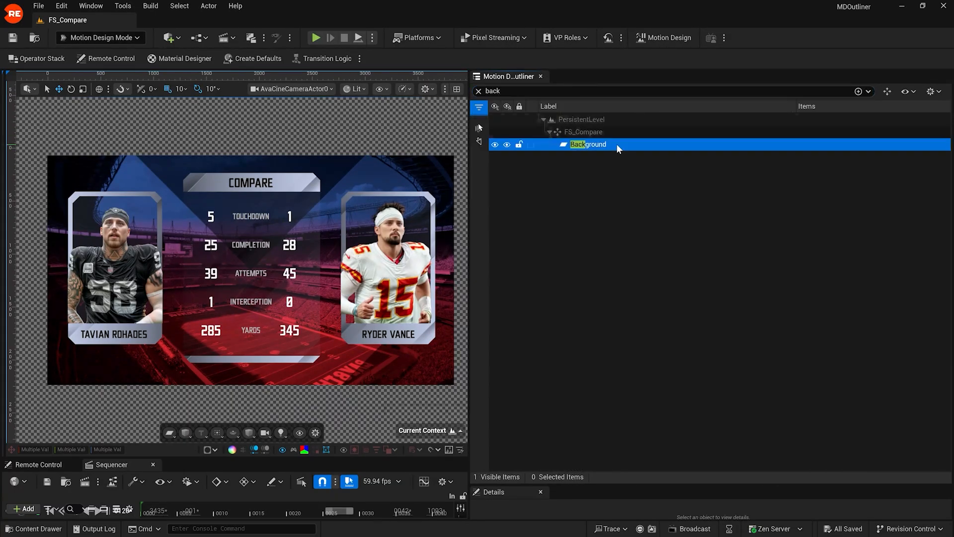
Step: Try the Type=AvaShapeActor and Type=BPSubLayerModifier filters, then clear the search
click(593, 91)
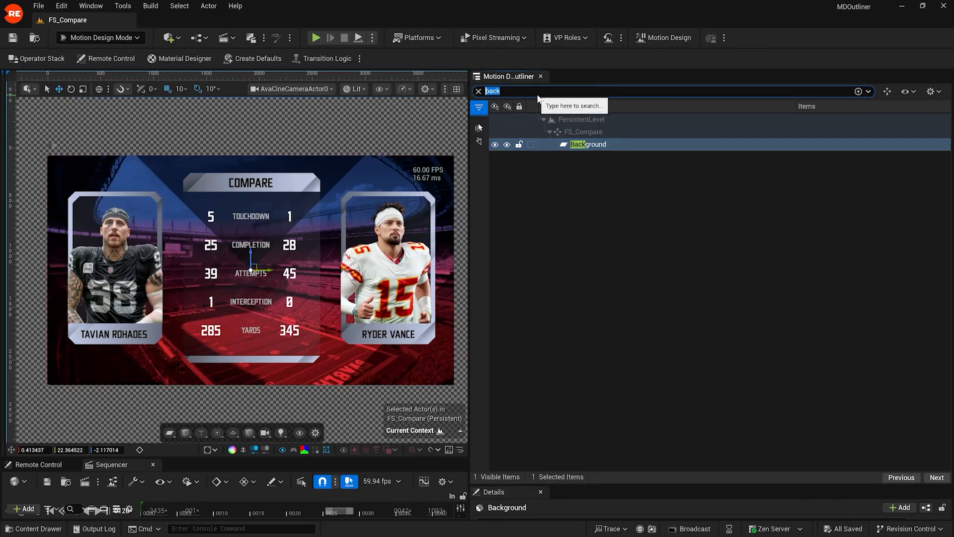
text(shape)
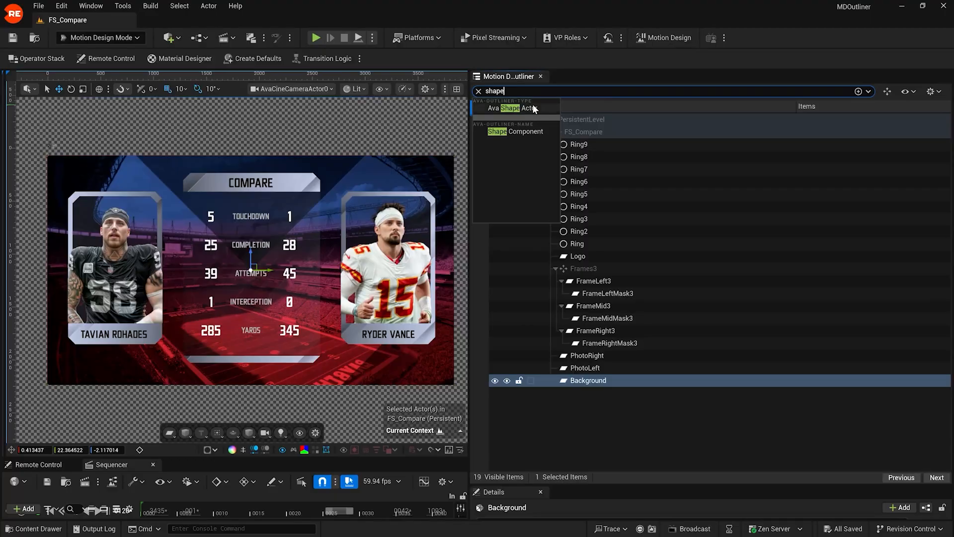
click(533, 108)
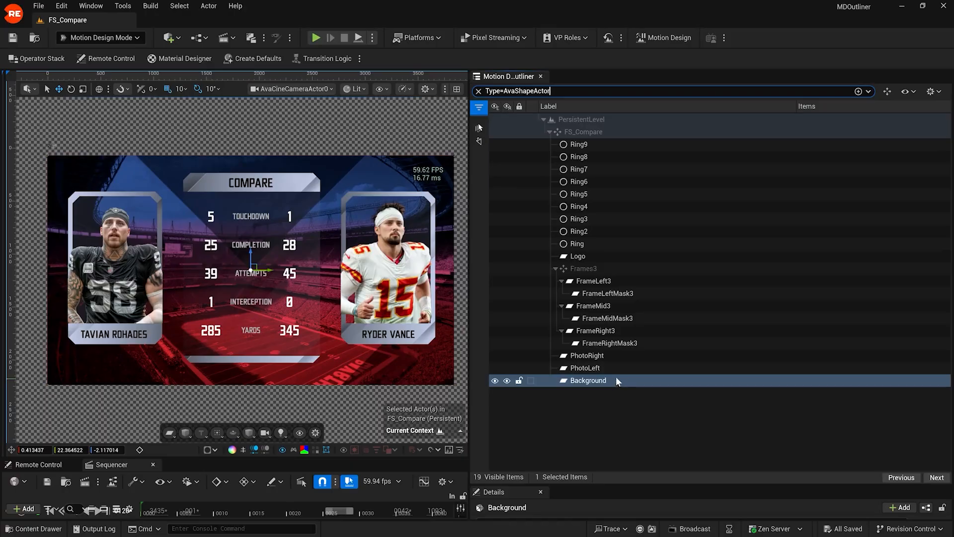
key(ctrl+a)
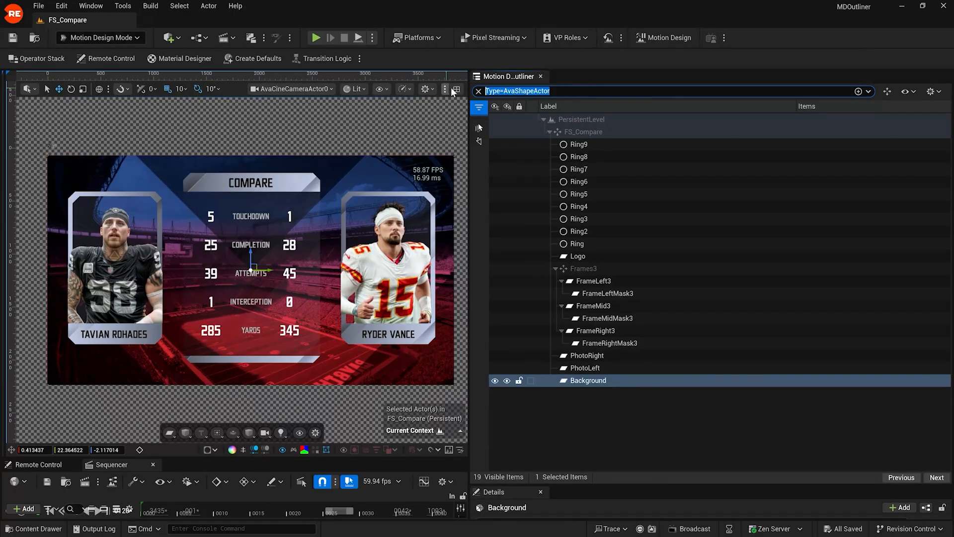
text(sublayer)
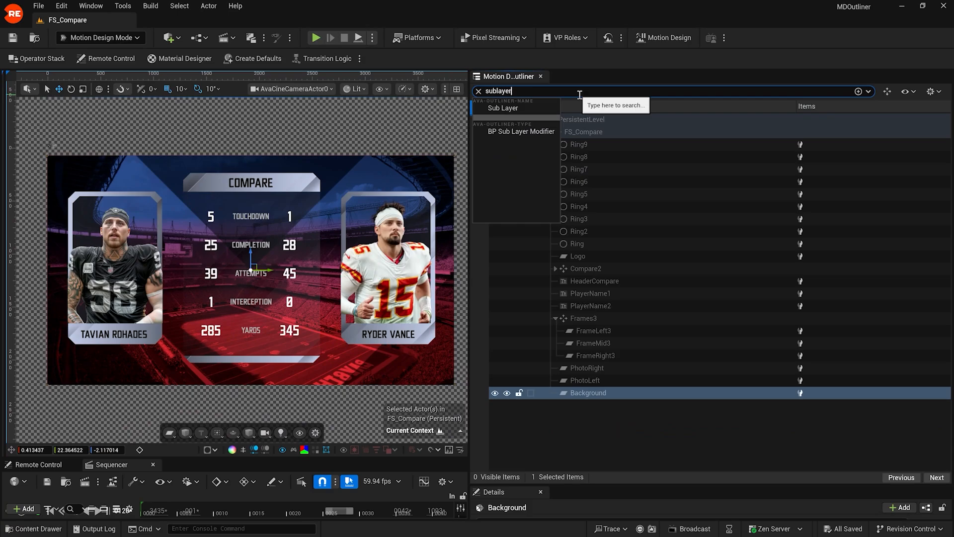
click(521, 130)
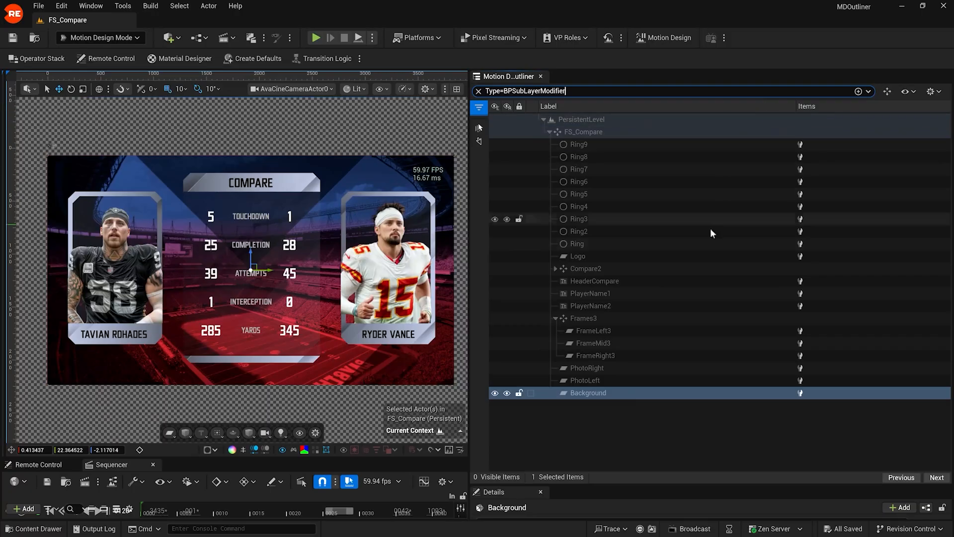
click(479, 91)
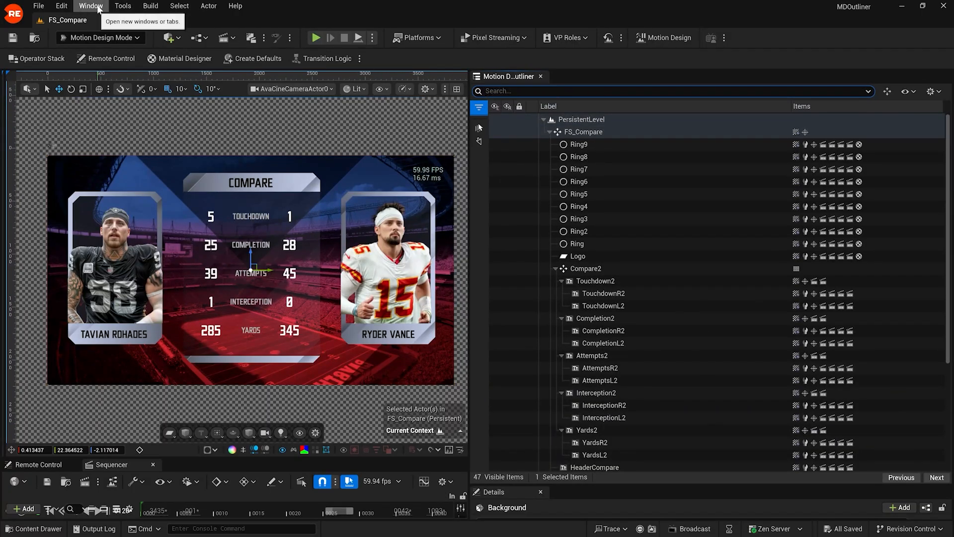
click(91, 6)
mouse_move(120, 153)
click(251, 154)
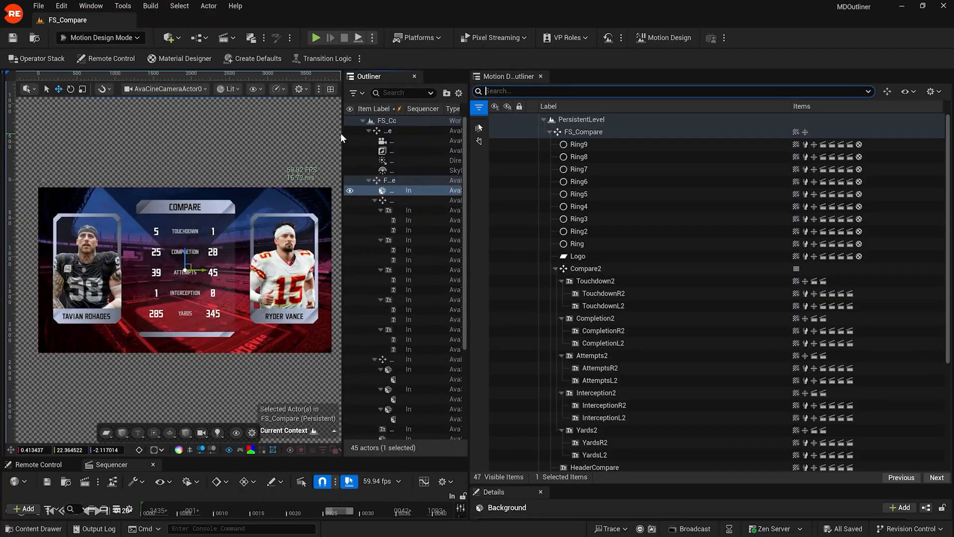
drag(341, 142, 177, 142)
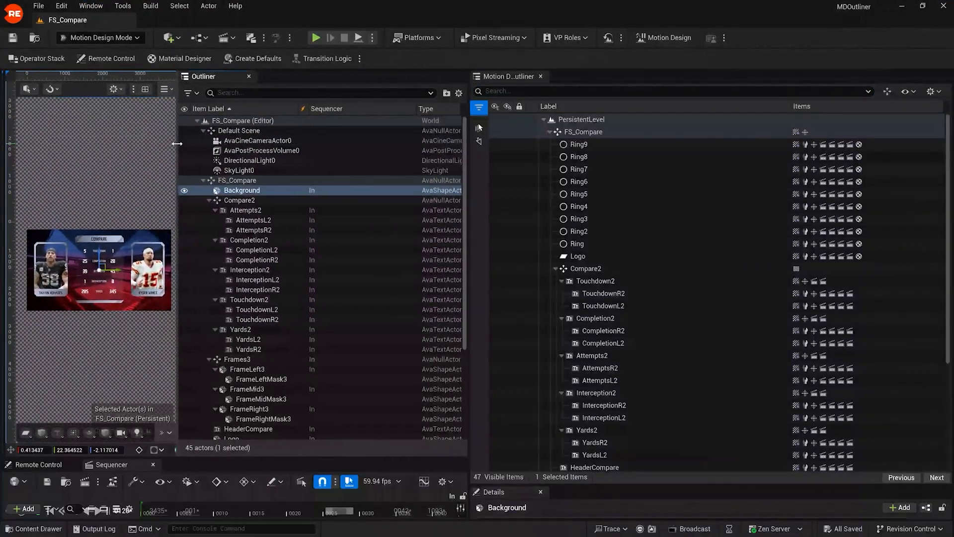
drag(414, 107, 353, 102)
click(338, 93)
text(subl)
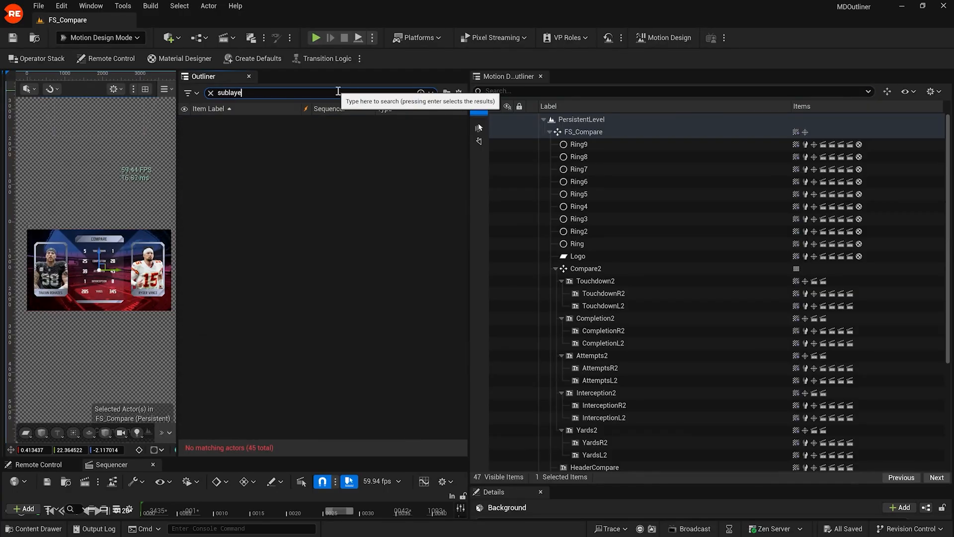
text(aye)
key(BackSpace)
key(BackSpace)
key(BackSpace)
key(BackSpace)
key(BackSpace)
key(BackSpace)
key(BackSpace)
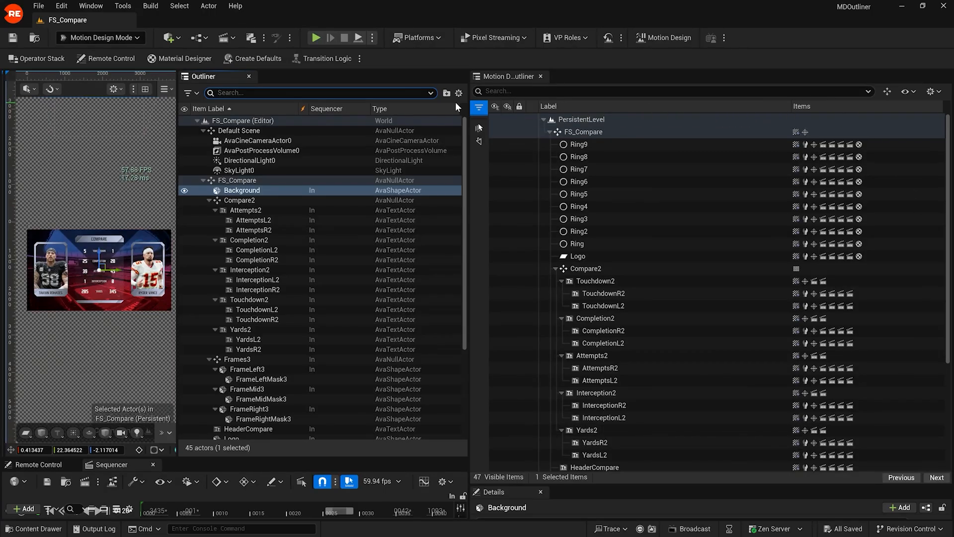
click(249, 77)
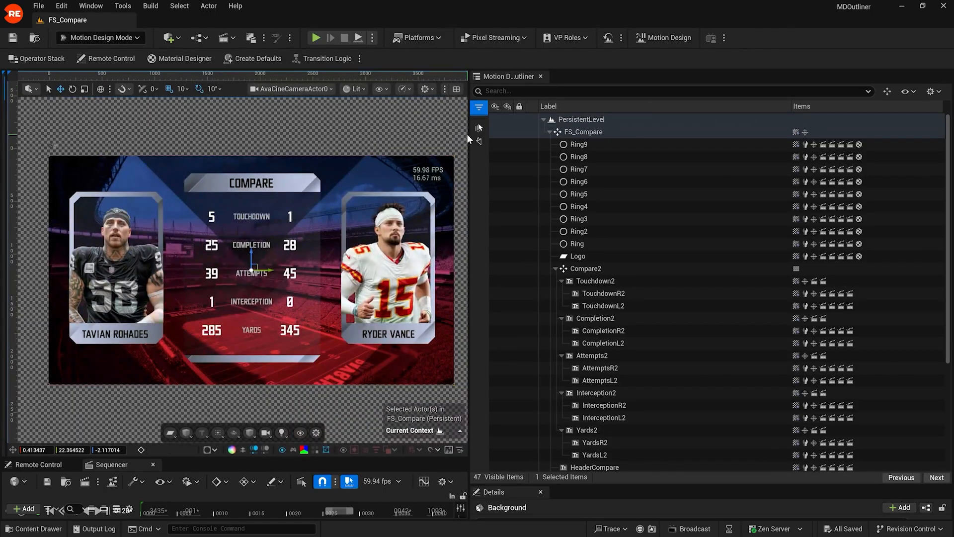
Step: Widen the outliner, try the Null Actor, Modifiers and Materials filters, and leave only Animations on
drag(468, 134, 381, 140)
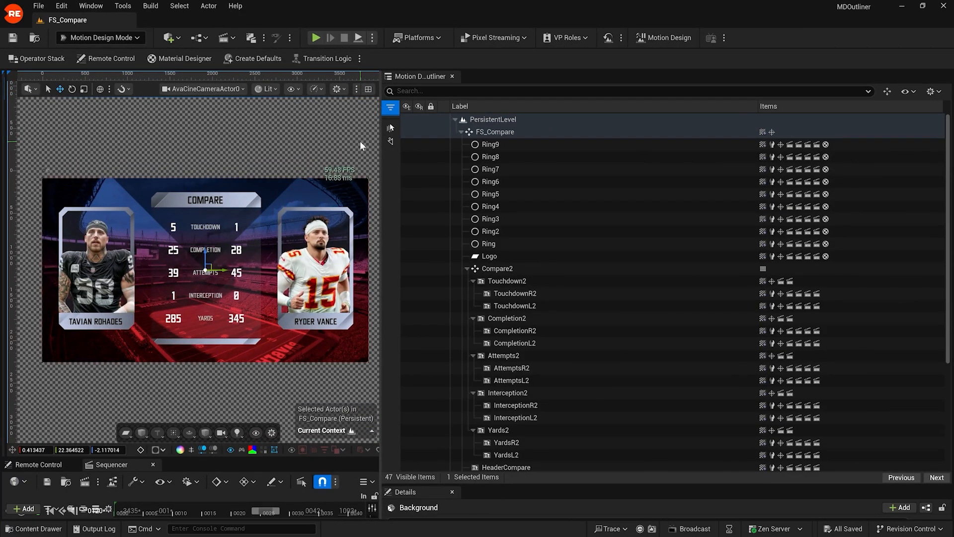
click(390, 108)
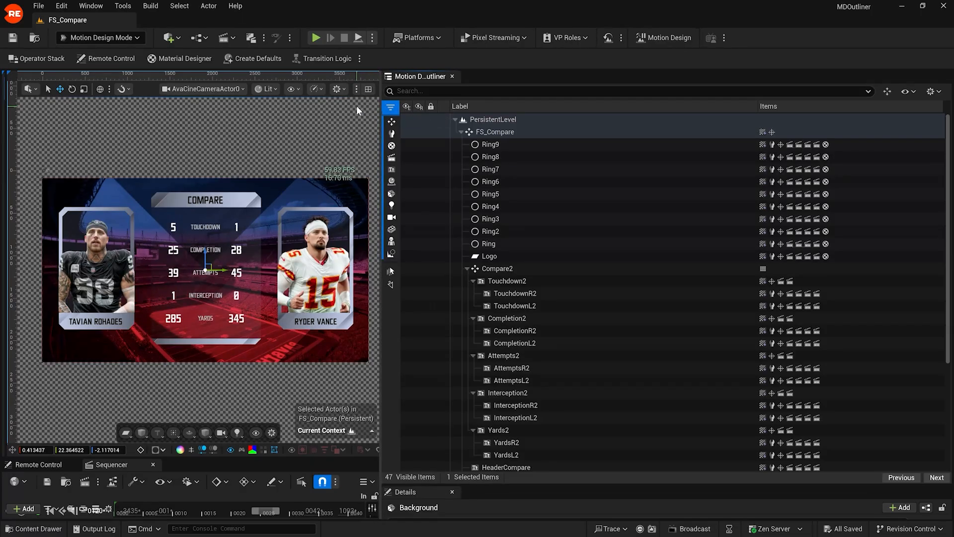
click(392, 122)
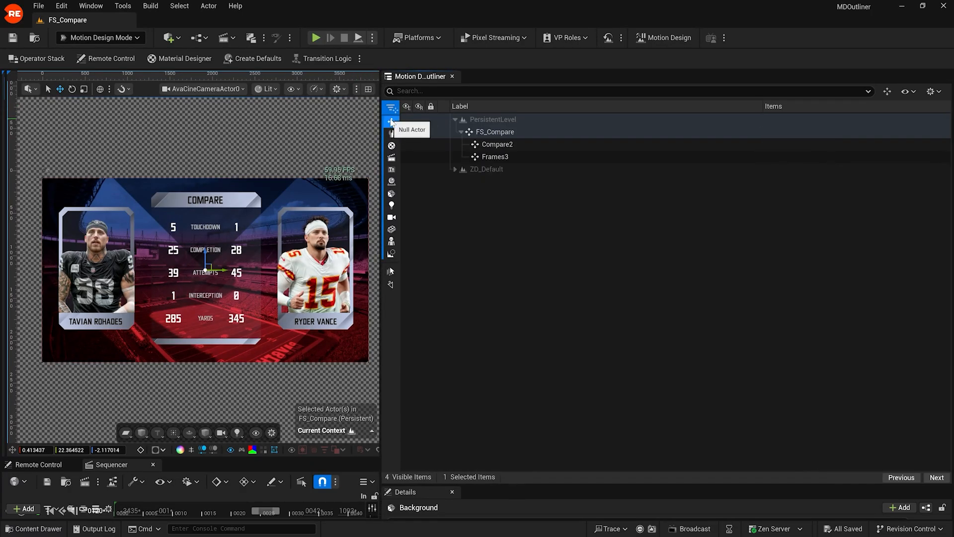
click(392, 123)
click(392, 133)
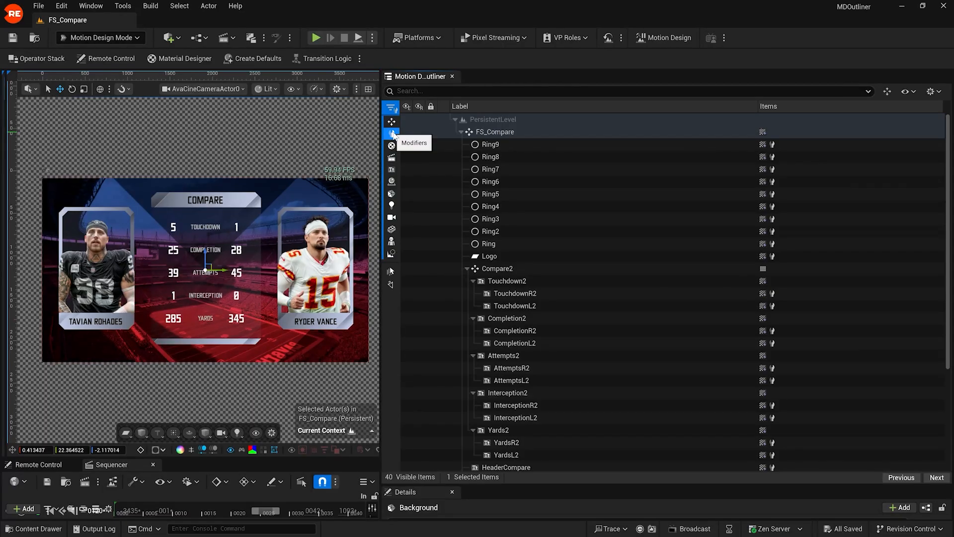
click(393, 134)
click(392, 145)
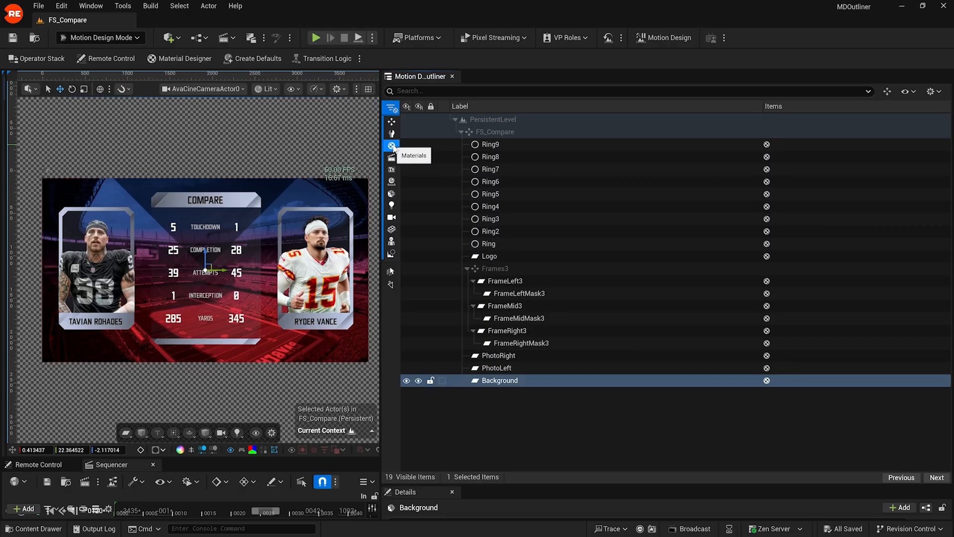
click(392, 146)
click(392, 157)
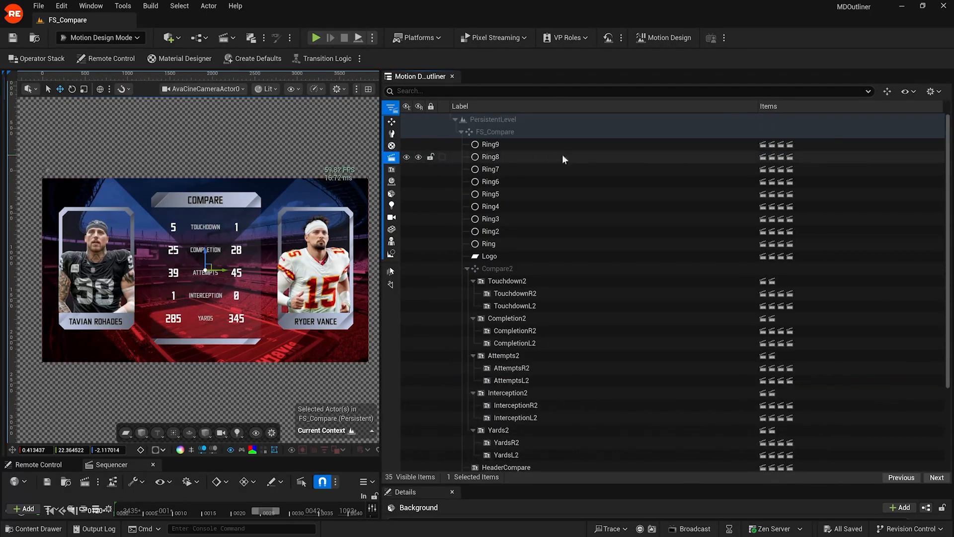
Step: Toggle the Text, Blueprint, Light and Camera quick type filters on and off
click(392, 170)
click(392, 169)
click(392, 182)
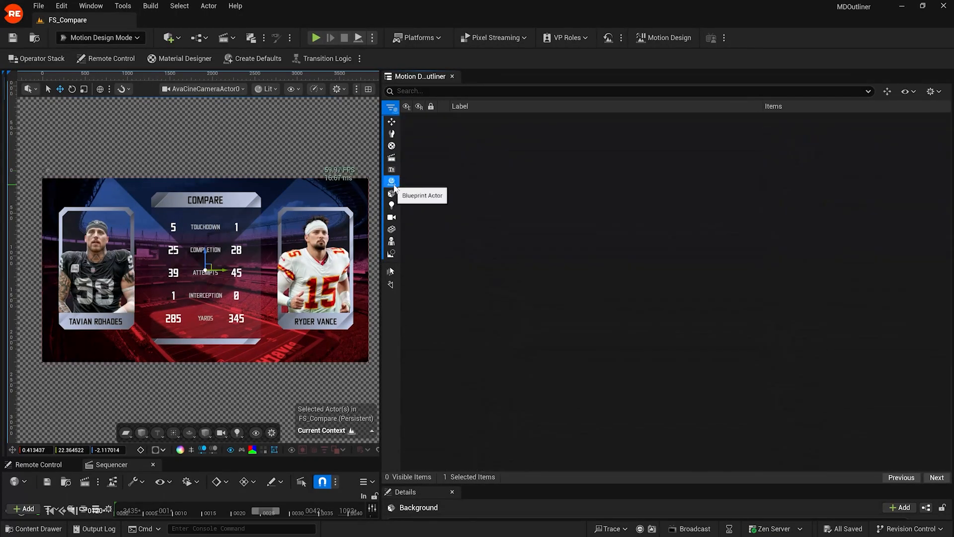
click(392, 182)
click(392, 205)
click(392, 205)
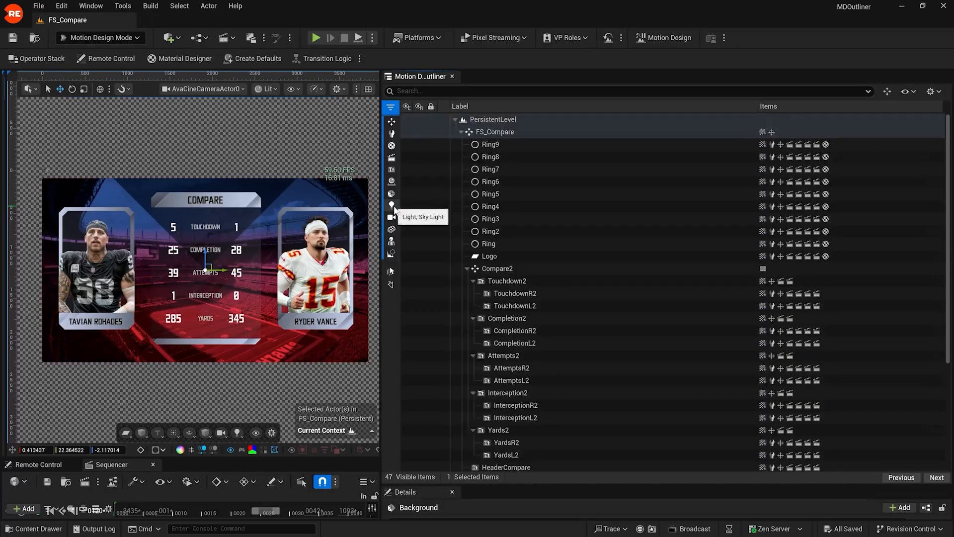
click(391, 217)
click(391, 217)
Step: Toggle the Static Mesh and Skeletal Mesh filters, keep the Toolbox filter on, and deselect Background
click(392, 229)
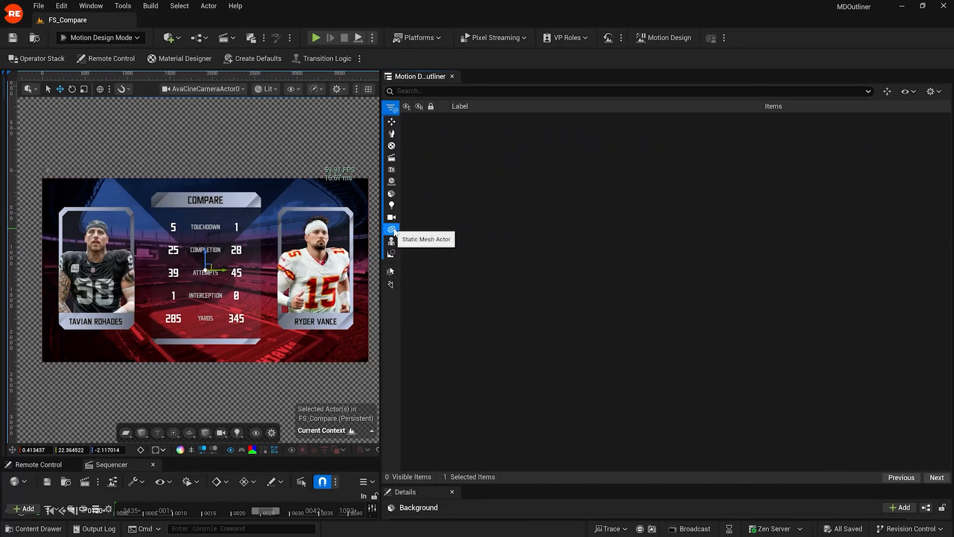
click(392, 229)
click(392, 241)
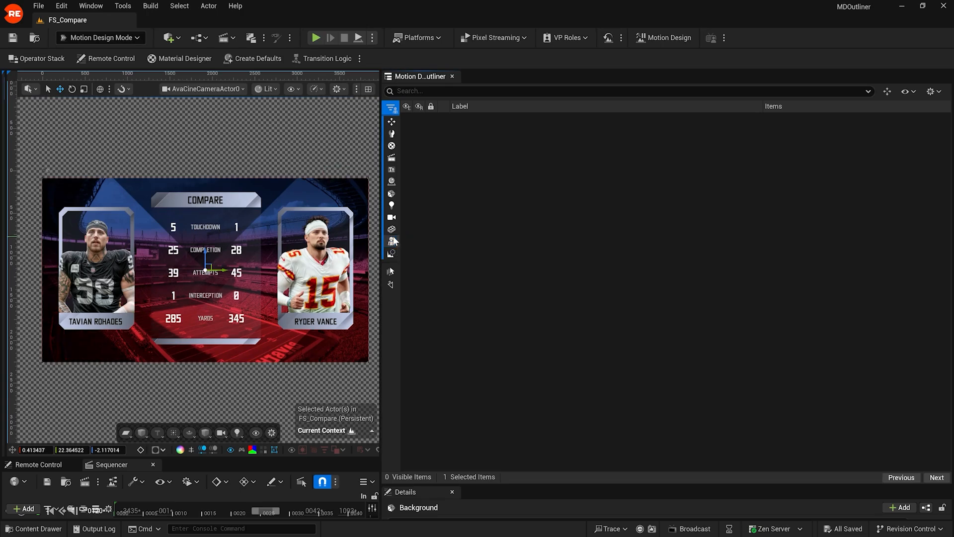
click(391, 241)
click(392, 193)
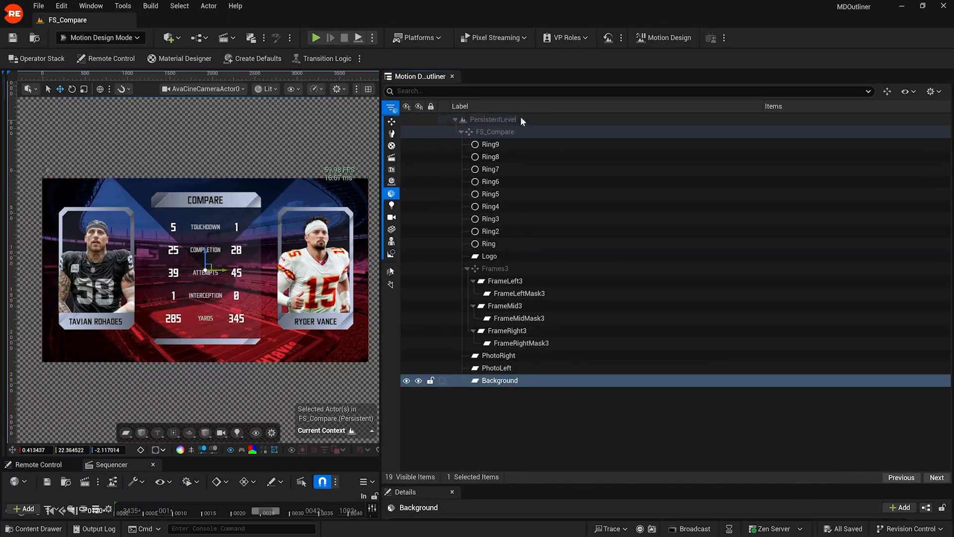
click(523, 409)
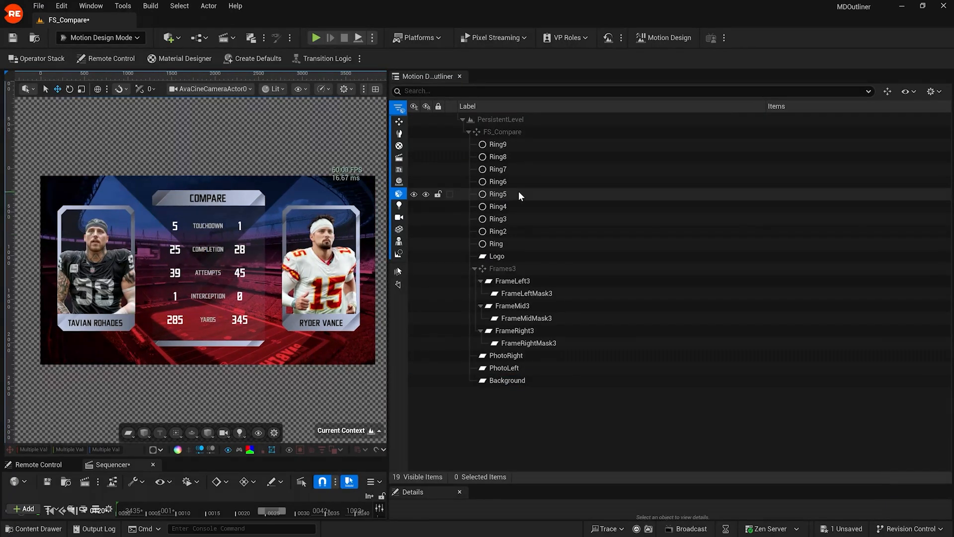
Step: Filter to Scene Rig actors, expand ZD_Default and Default Scene, then turn that filter off
click(399, 253)
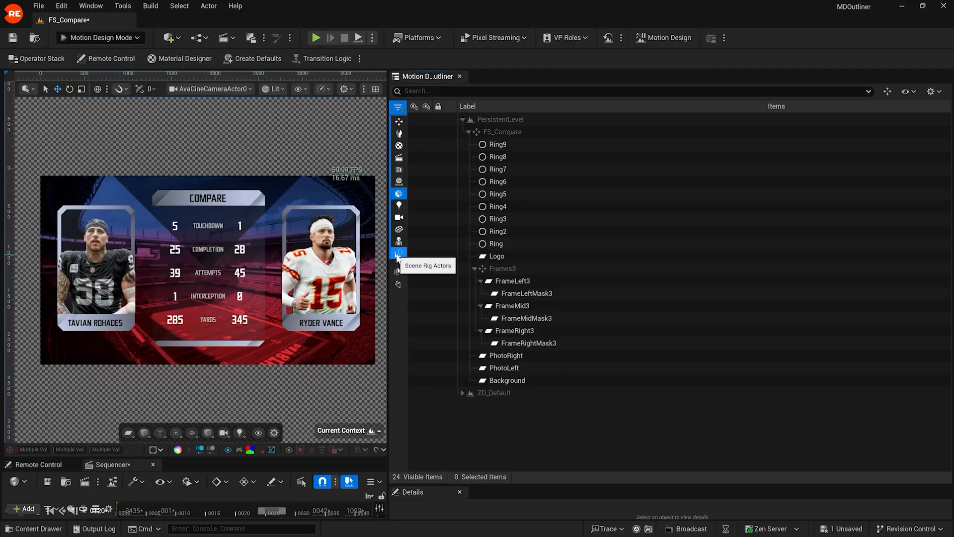
click(399, 194)
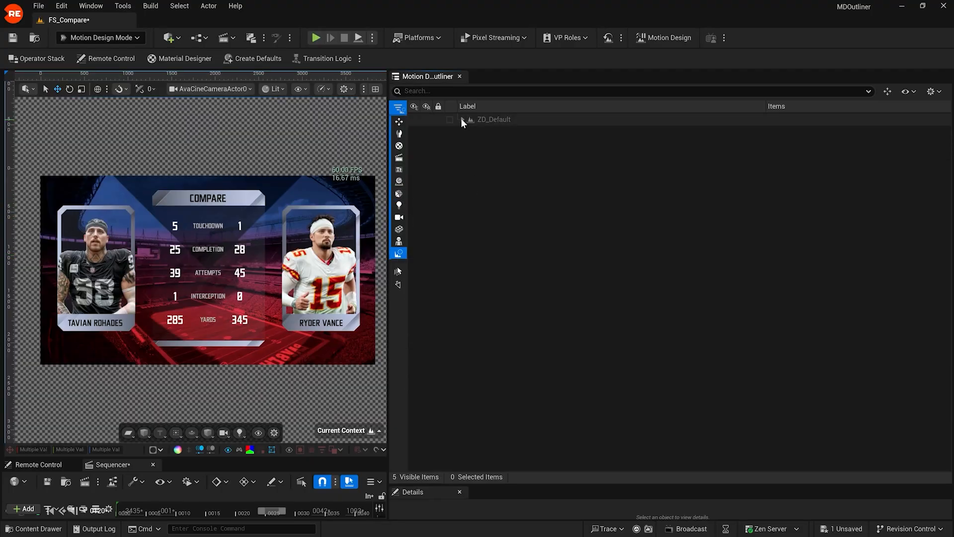
click(462, 119)
click(470, 132)
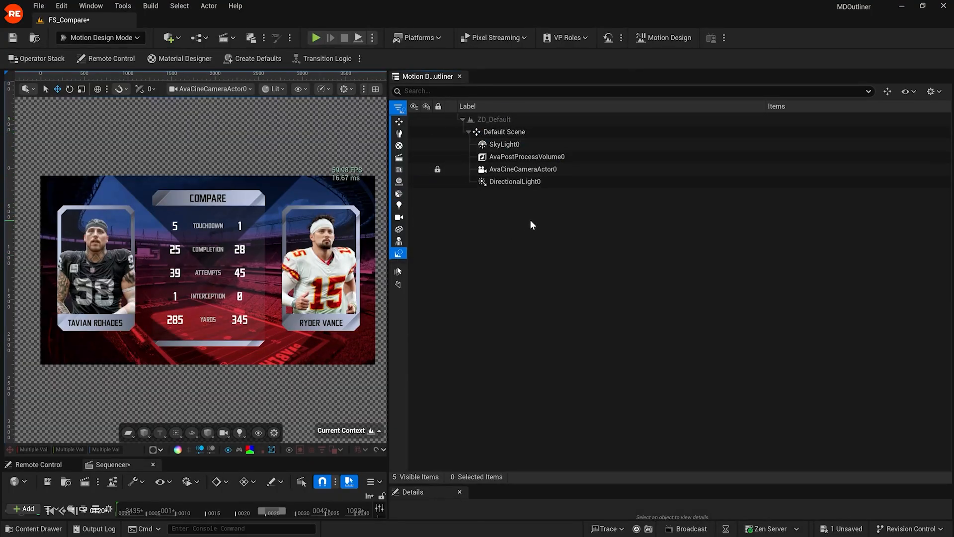
click(398, 253)
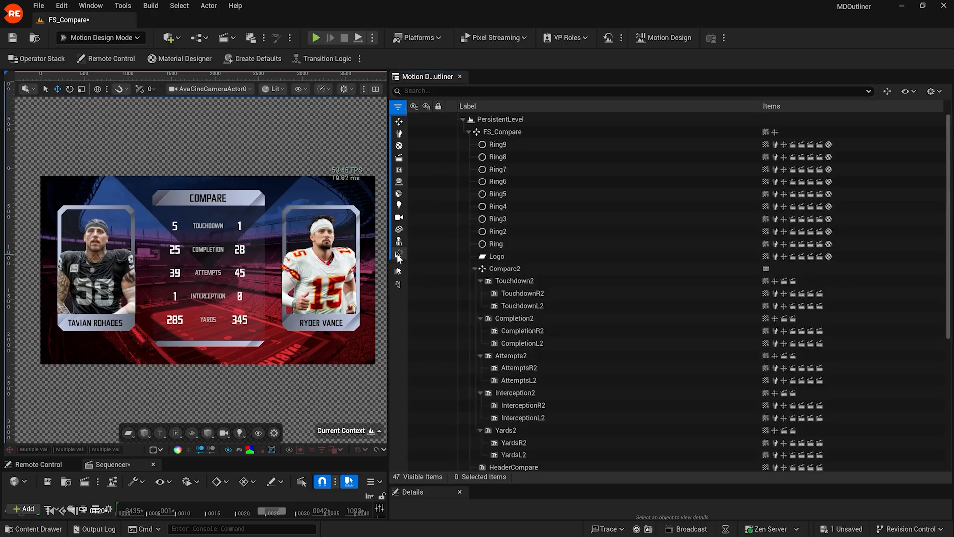
Step: Toggle the Text and other type filters, then select all quick type filters and deselect them all
click(398, 134)
click(399, 145)
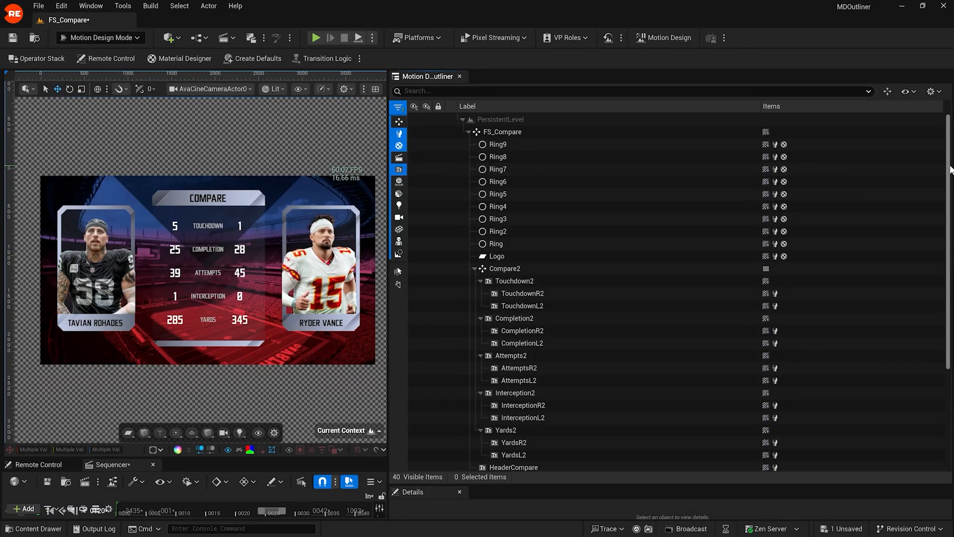
drag(950, 171, 930, 174)
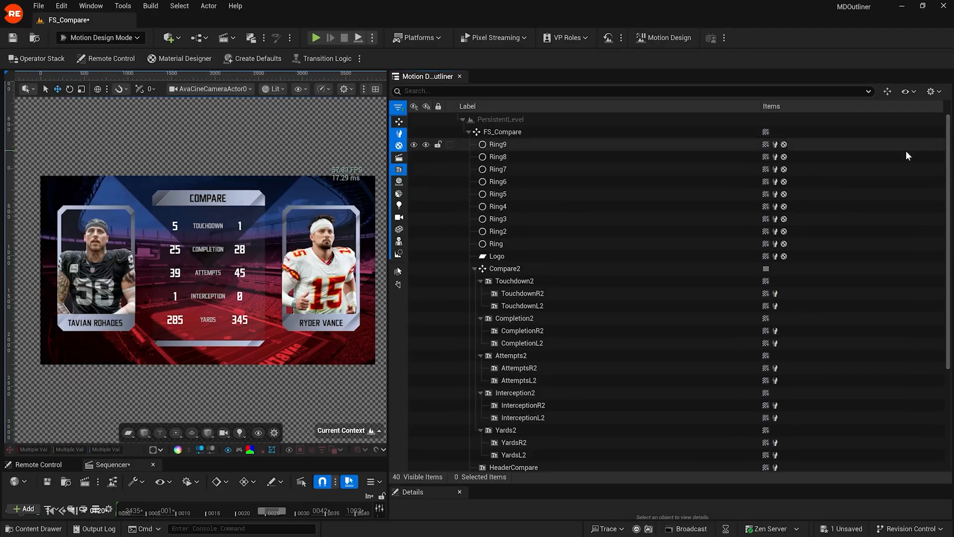
click(400, 169)
click(399, 146)
click(400, 133)
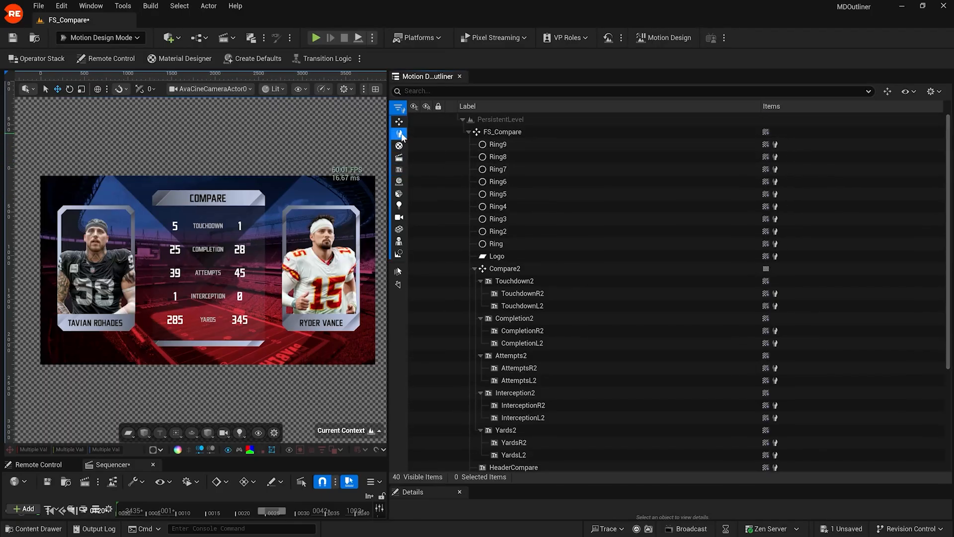
click(399, 271)
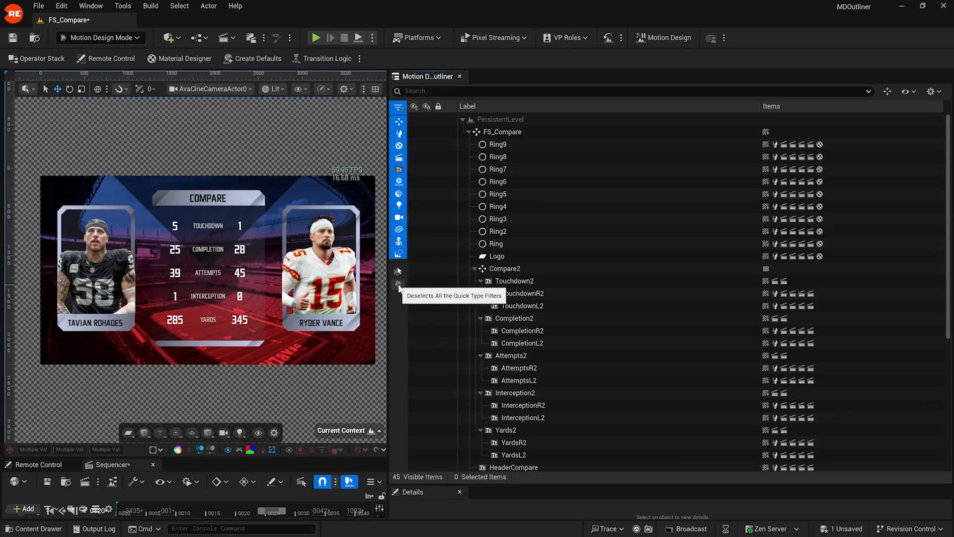
click(398, 284)
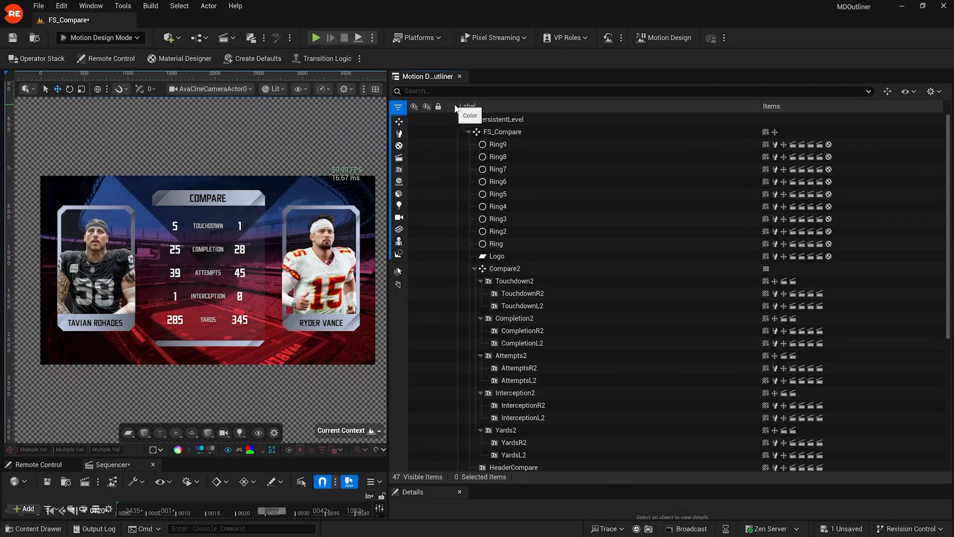
Step: Give Background, PlayerName2 and Ring a red colour tag
drag(949, 198, 947, 323)
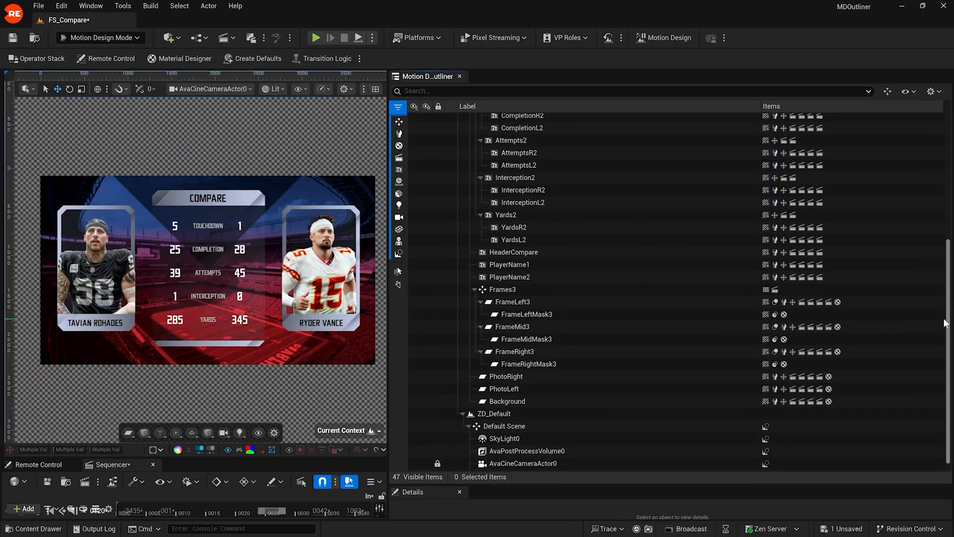
click(450, 401)
click(534, 443)
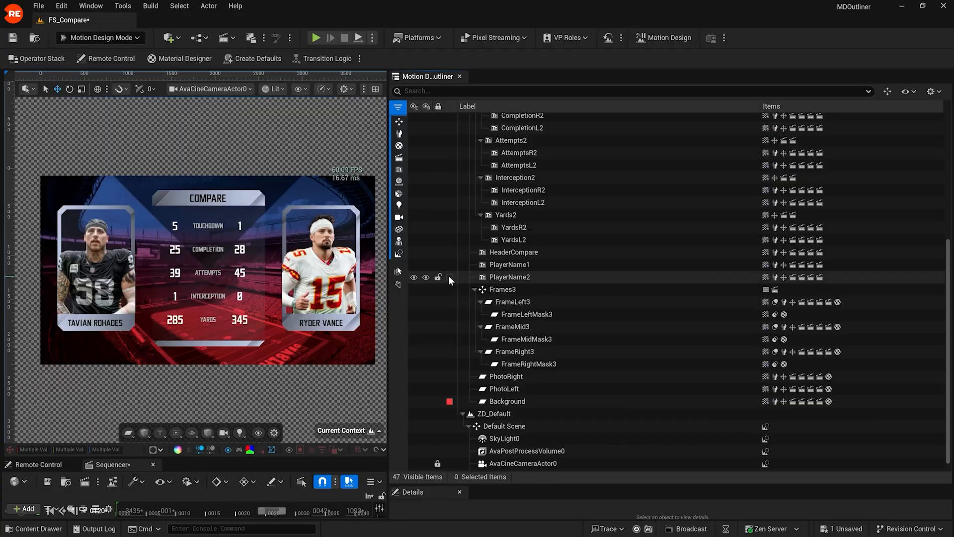
click(448, 276)
click(526, 342)
drag(947, 381, 941, 288)
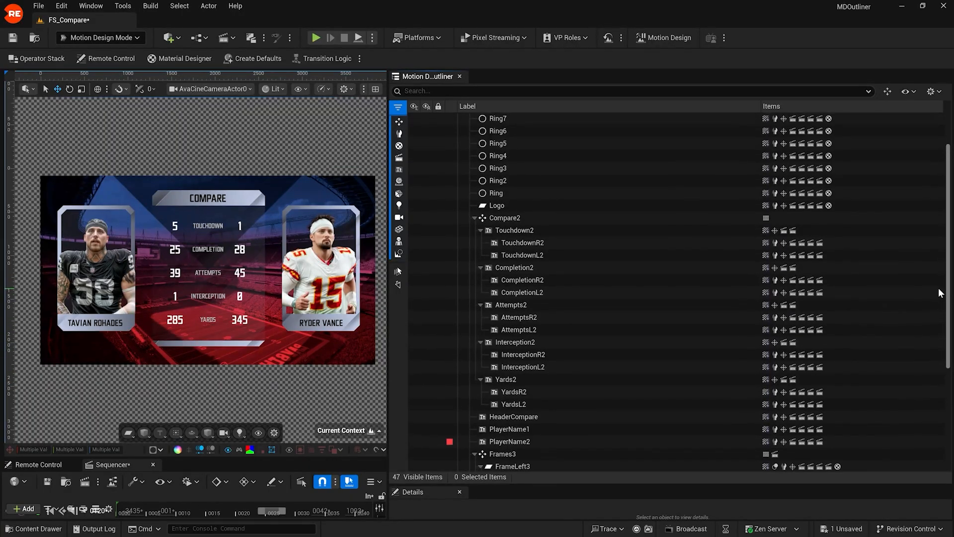
click(448, 193)
click(533, 258)
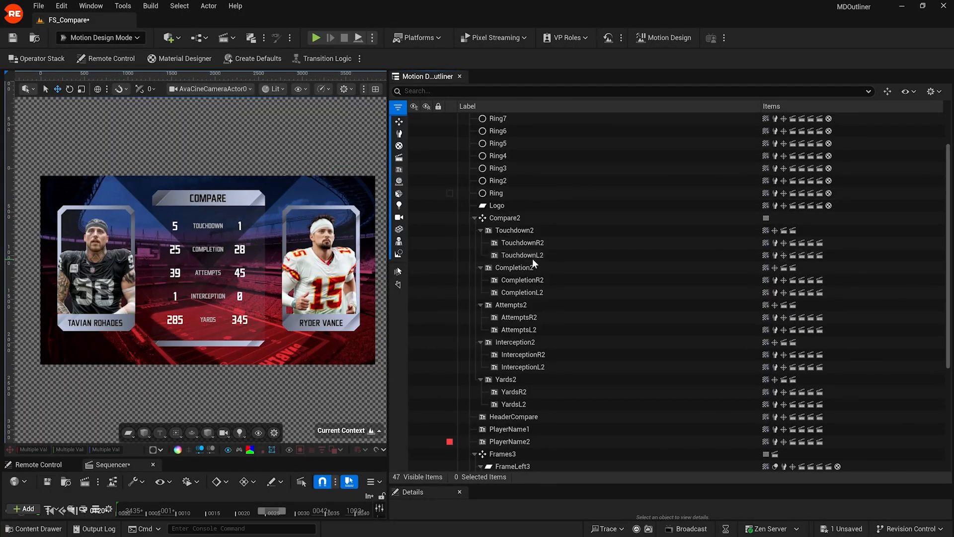
Step: Filter the outliner by Color=Red, expand PersistentLevel and FS_Compare, then clear the filter
click(480, 92)
text(red)
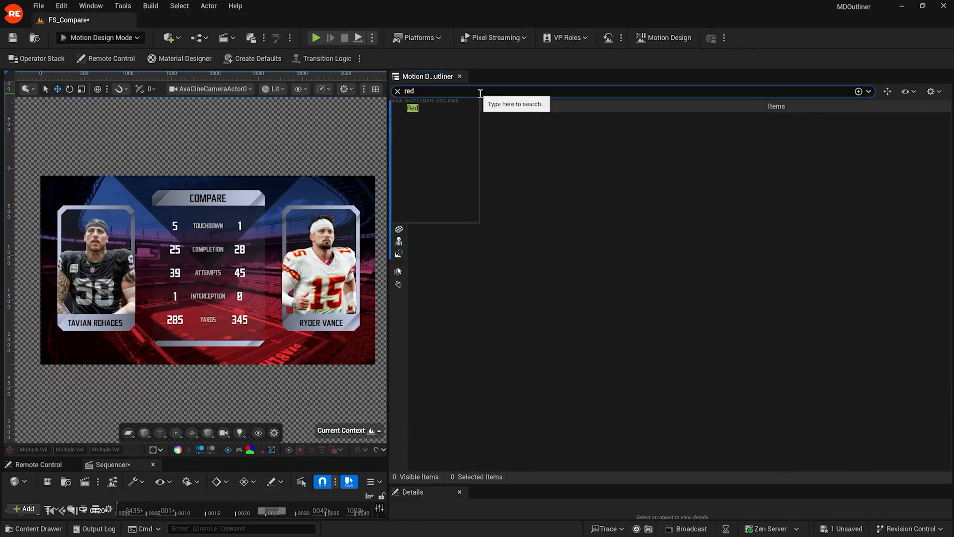
click(445, 107)
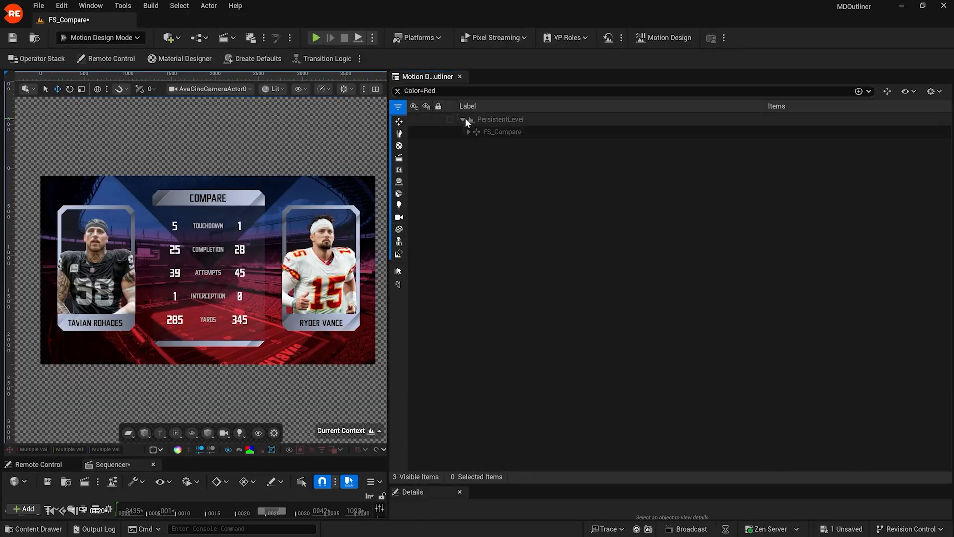
click(463, 119)
click(469, 131)
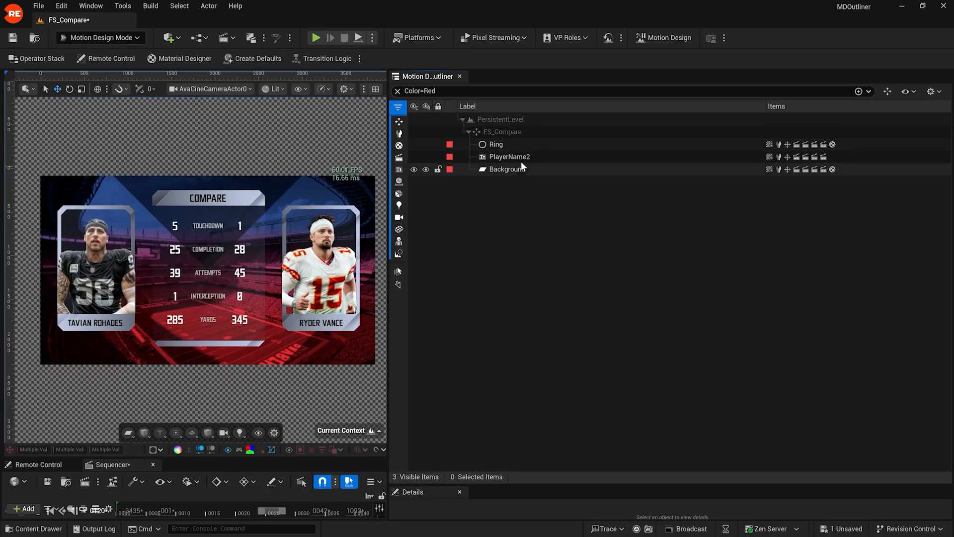
click(397, 91)
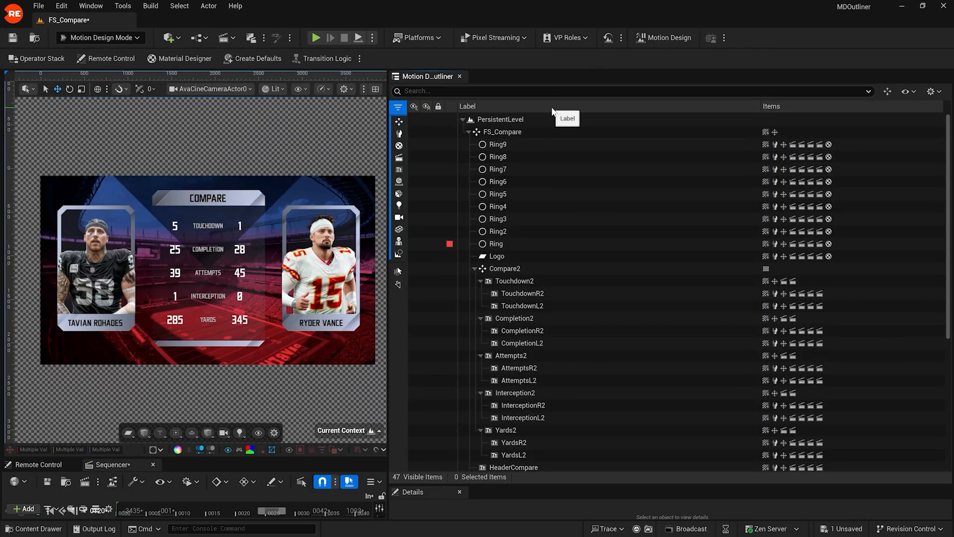
Step: Add a Tags column to the outliner and resize the Items and Tags columns
right_click(551, 107)
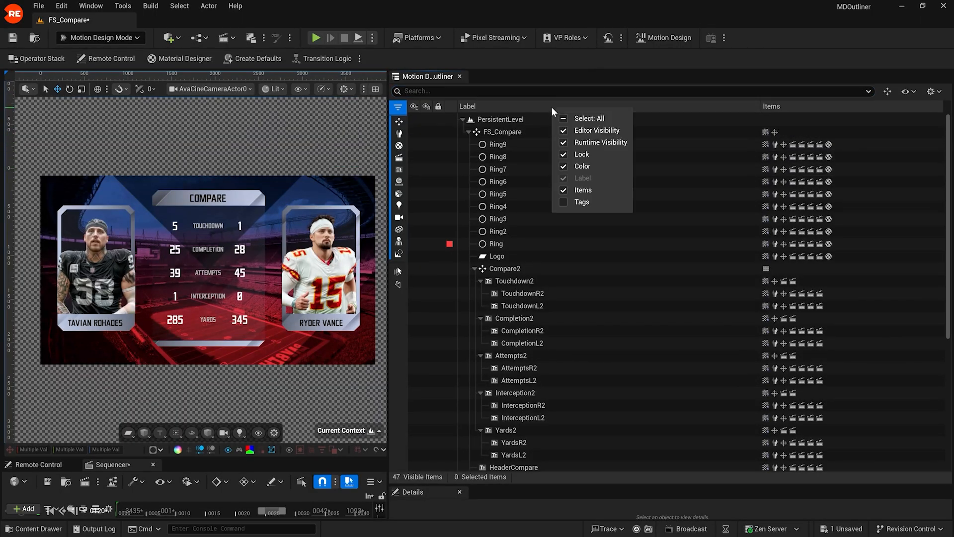
click(566, 201)
drag(727, 107, 674, 117)
drag(861, 106, 790, 107)
Step: Select the Touchdown2, Completion2, Attempts2, Interception2 and Yards2 stat rows
scroll(597, 238, down, 3)
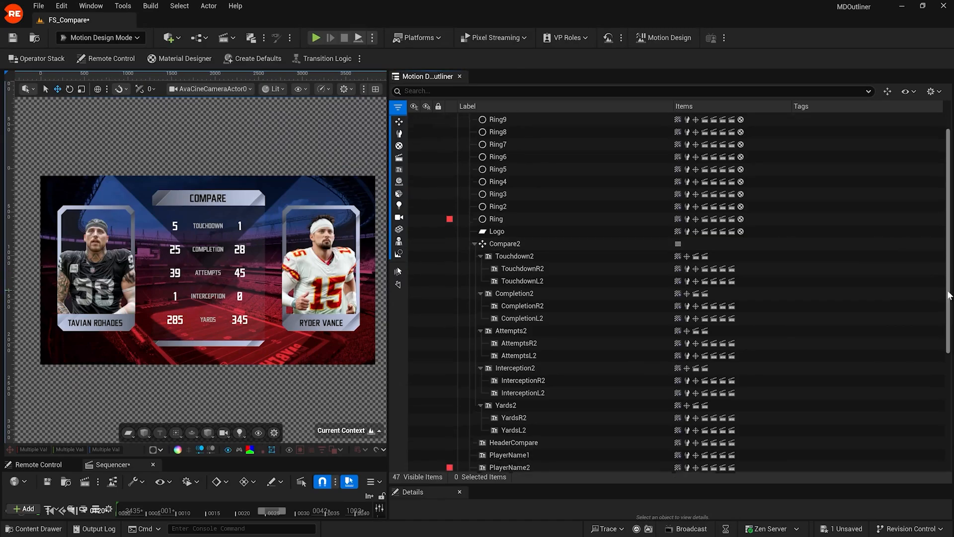
click(577, 220)
ctrl+click(534, 259)
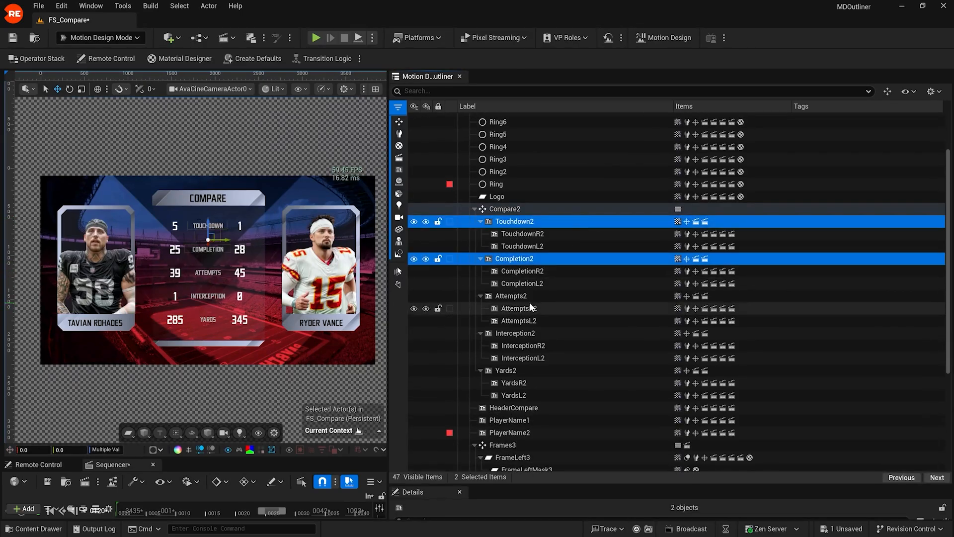
ctrl+click(531, 295)
ctrl+click(528, 333)
ctrl+click(521, 371)
Step: Add the actor tag HEADER to the five selected rows in Details
drag(506, 485, 492, 304)
click(491, 342)
text(tag)
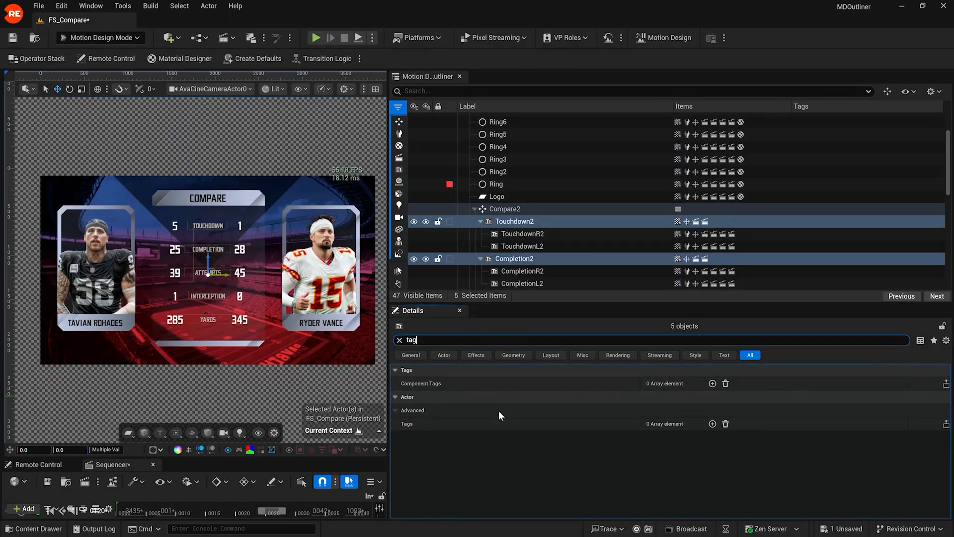
click(712, 423)
click(676, 436)
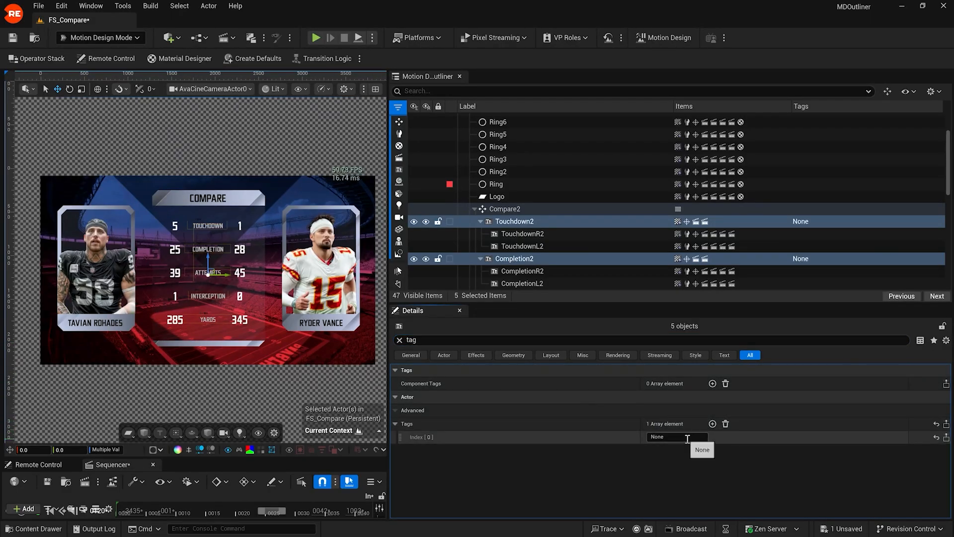
text(HEADER)
key(Return)
drag(581, 303, 582, 413)
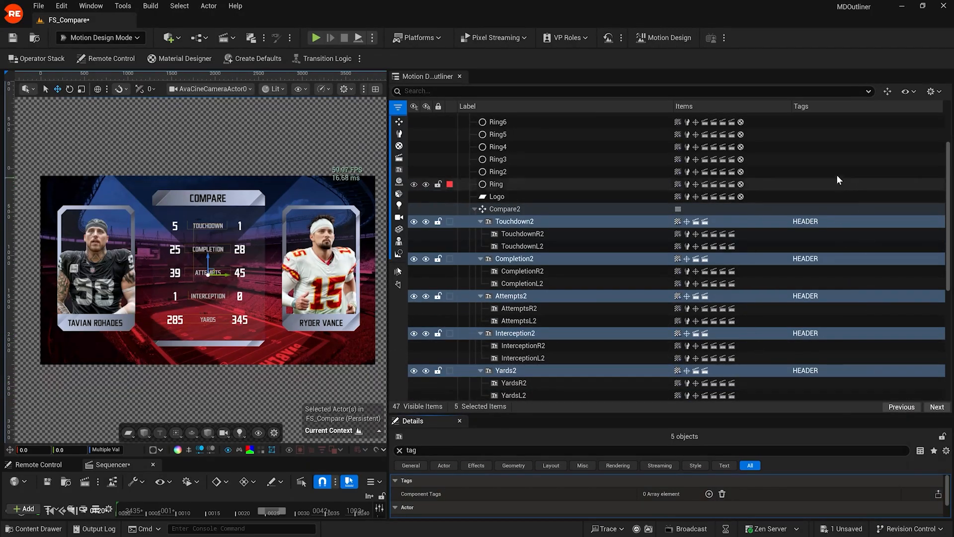
Step: Filter the outliner by Tag=HEADER, expand Compare2, and deselect the rows
click(692, 93)
text(HEADER)
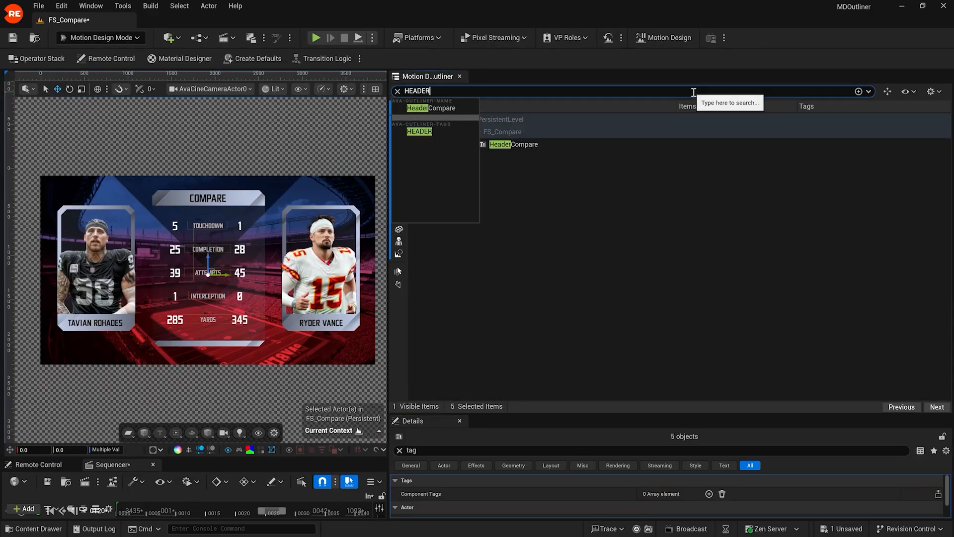
click(426, 131)
click(476, 144)
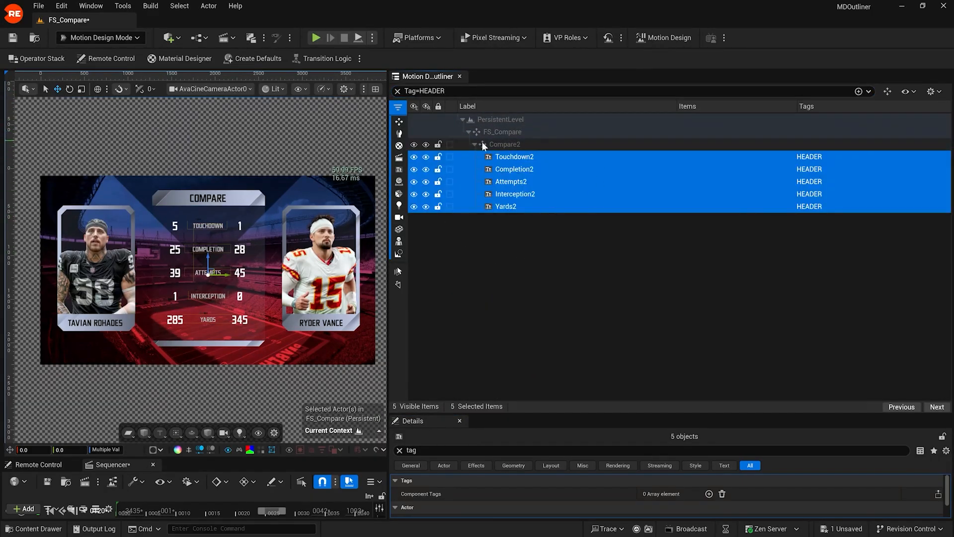
click(522, 242)
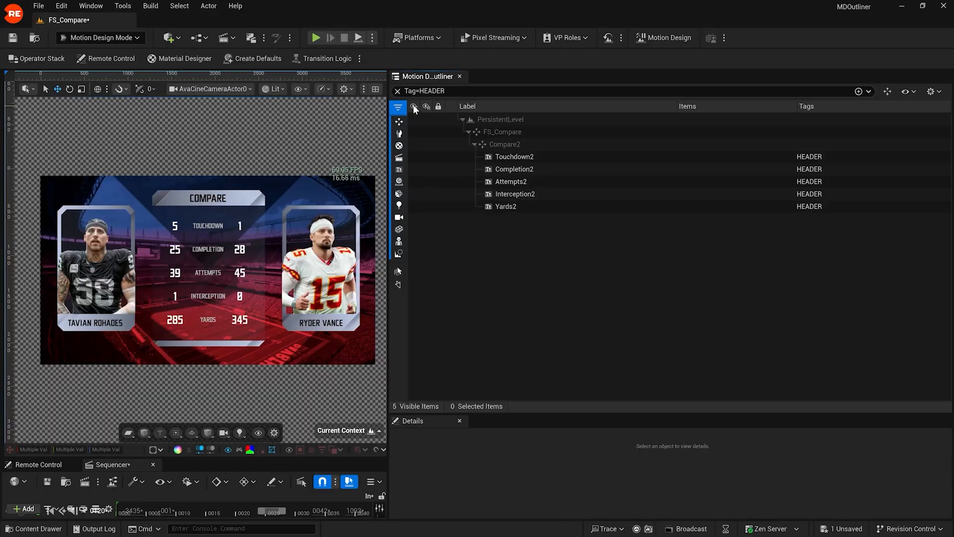
Step: Clear the Tag=HEADER filter from the outliner search box
click(398, 91)
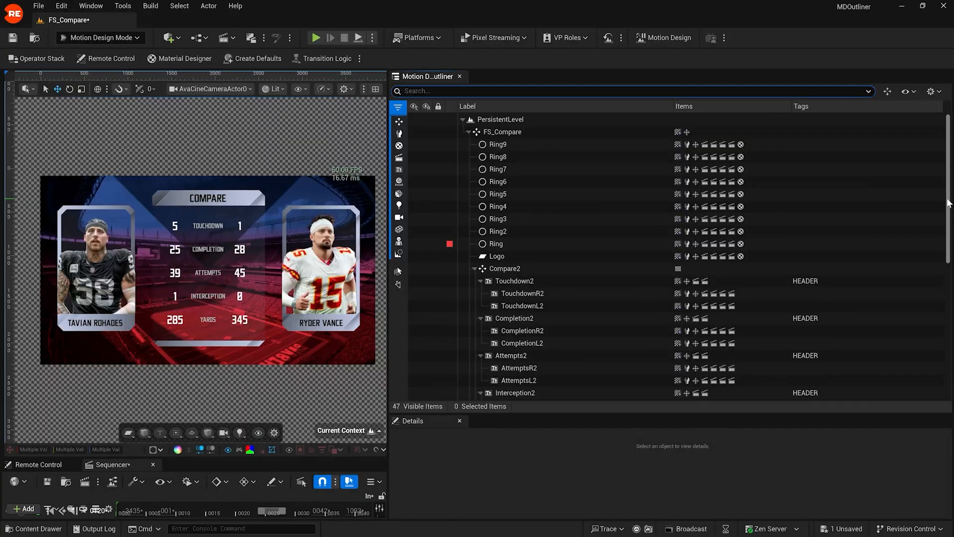
drag(949, 203, 949, 322)
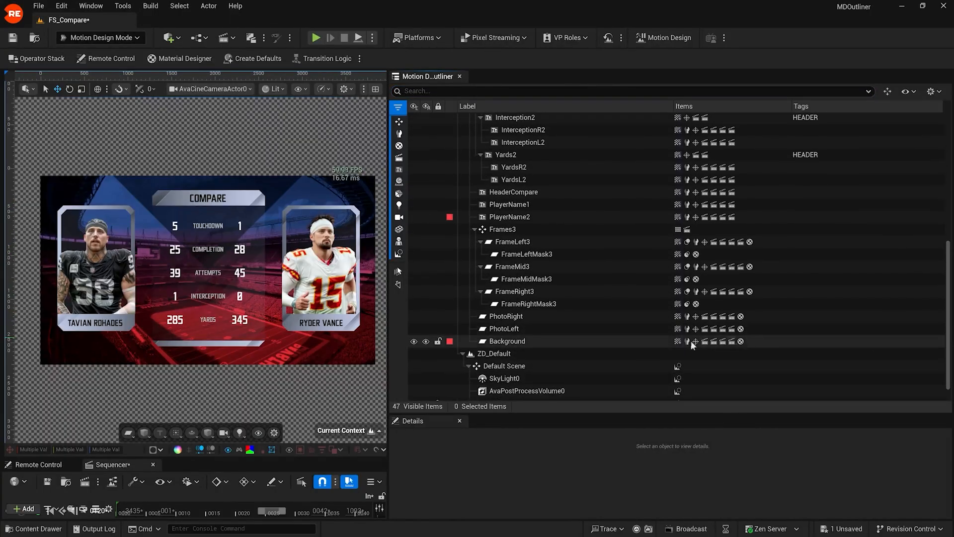
click(413, 341)
click(413, 341)
click(413, 341)
click(413, 341)
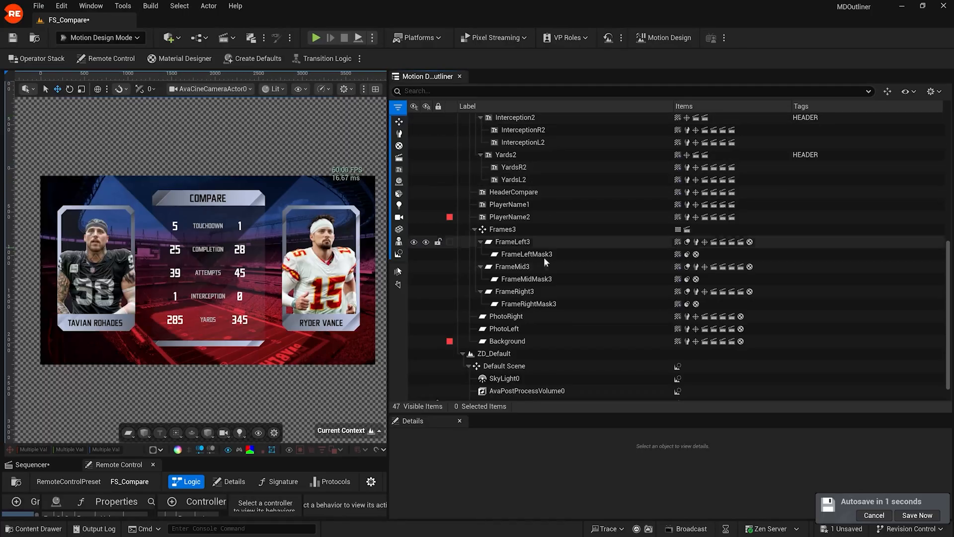
click(441, 340)
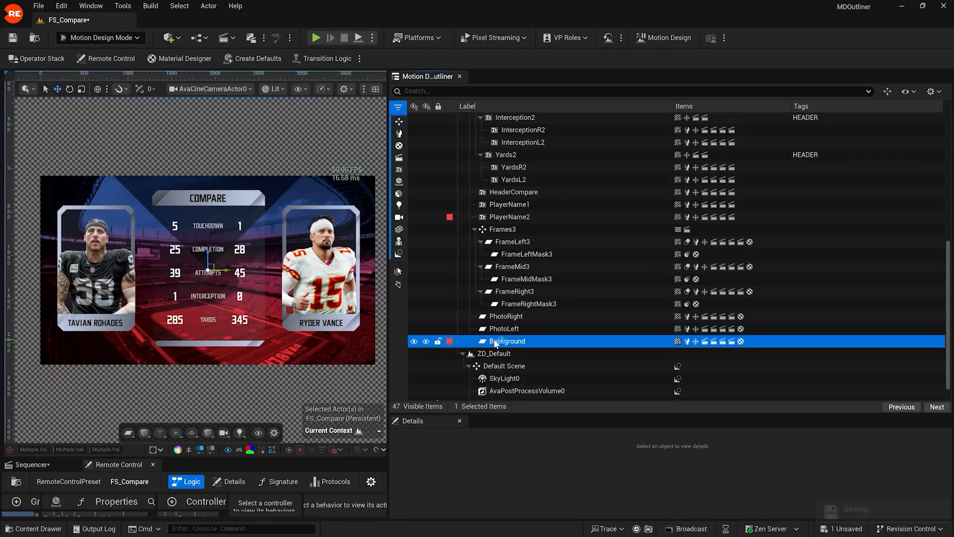
drag(451, 414, 571, 298)
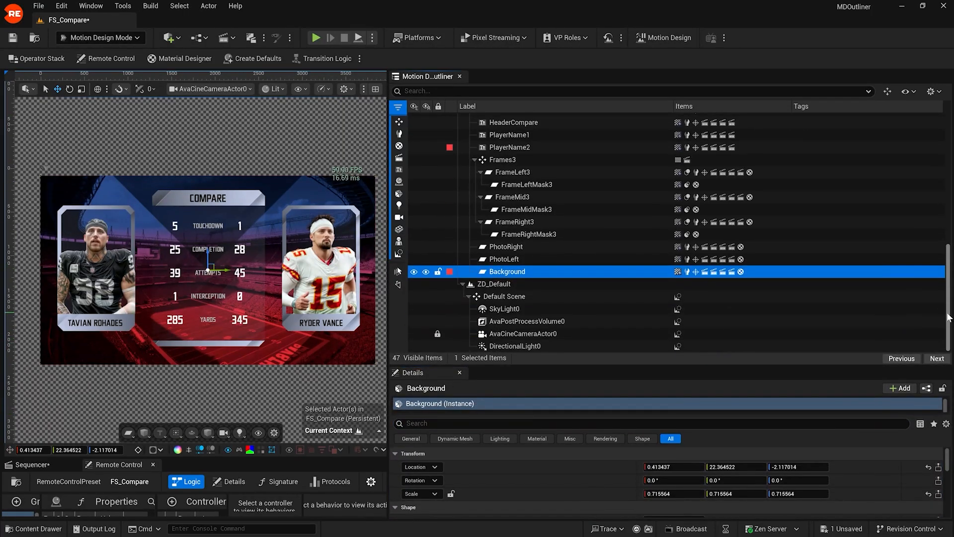
click(438, 272)
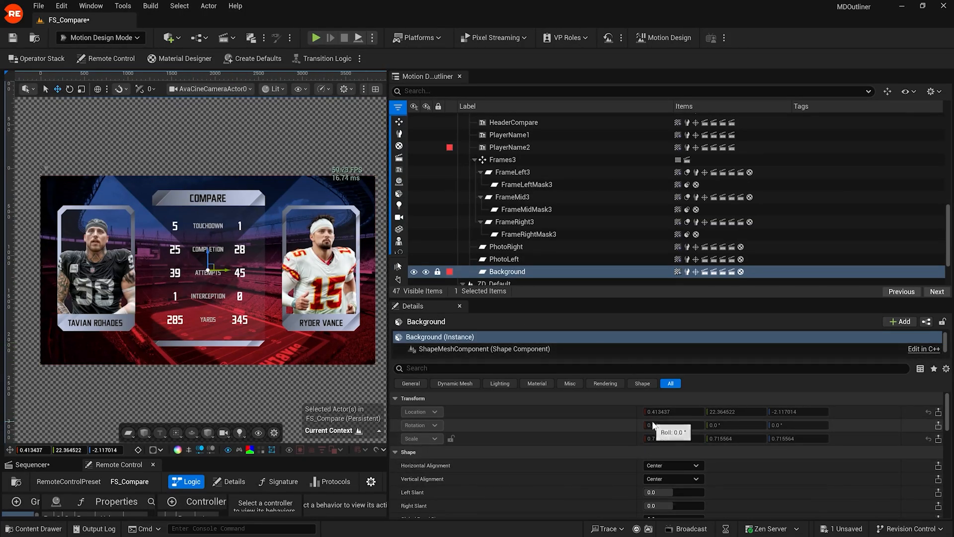
drag(517, 299, 485, 465)
click(380, 394)
click(438, 374)
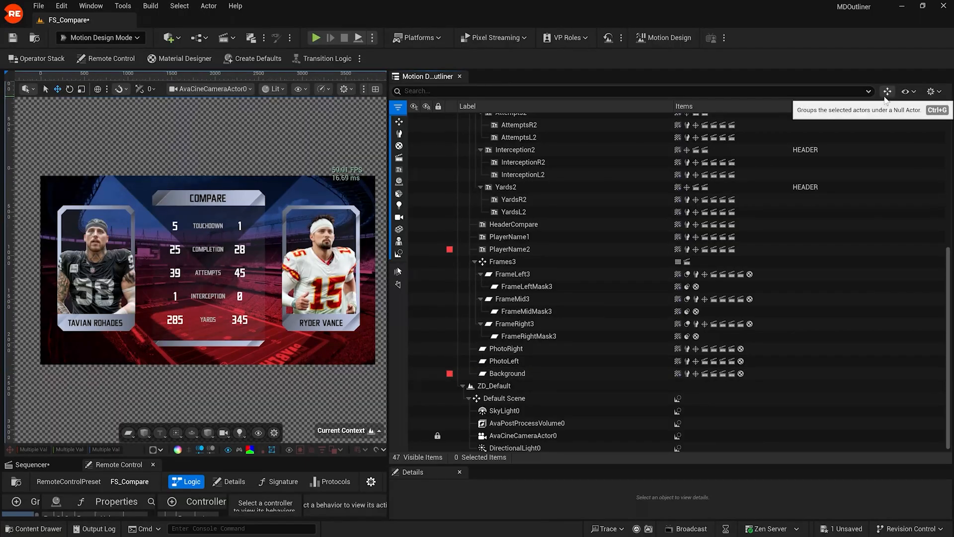
Step: Group the stat rows from Touchdown2 through YardsL2 under a new Null Actor0 and select it
mouse_move(3, 114)
mouse_down()
mouse_move(138, 115)
mouse_move(6, 118)
mouse_up()
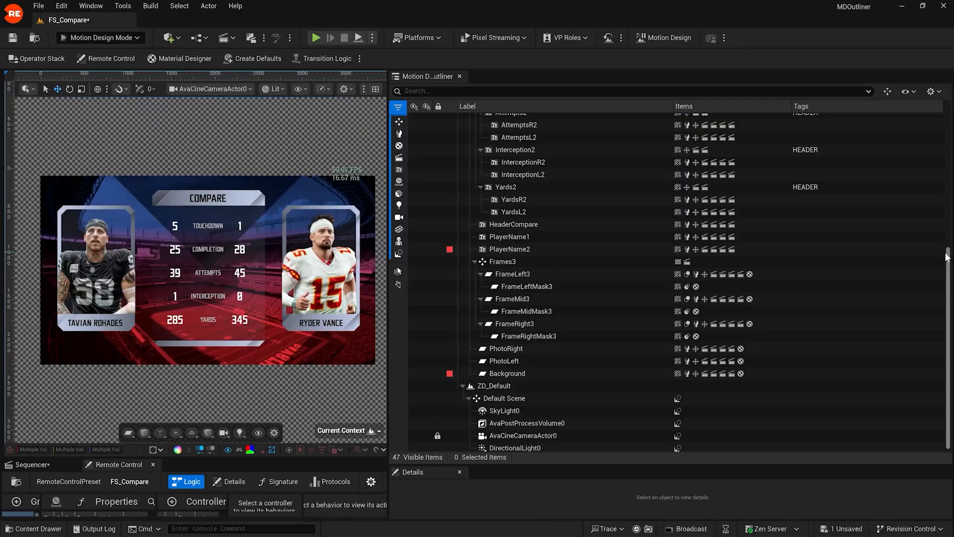
drag(947, 268, 947, 164)
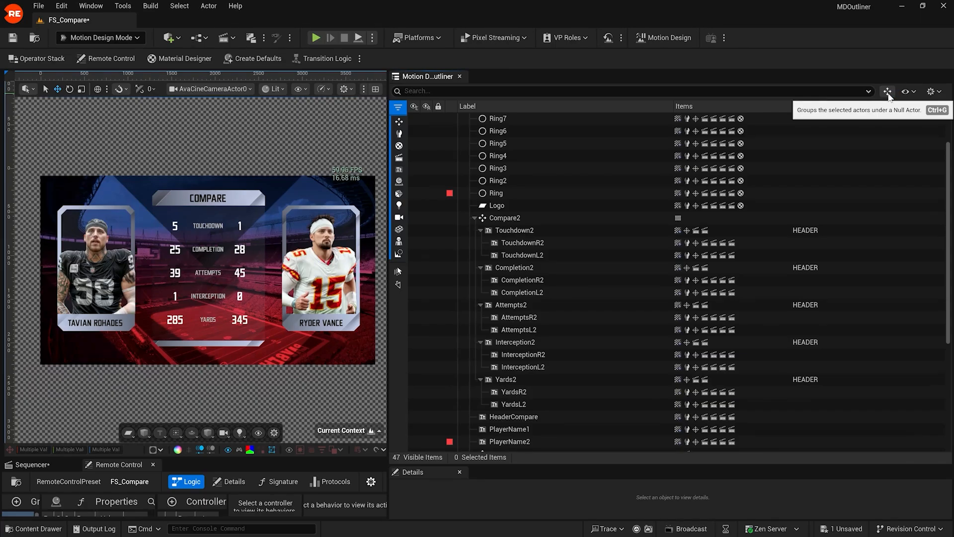
click(574, 229)
shift+click(529, 402)
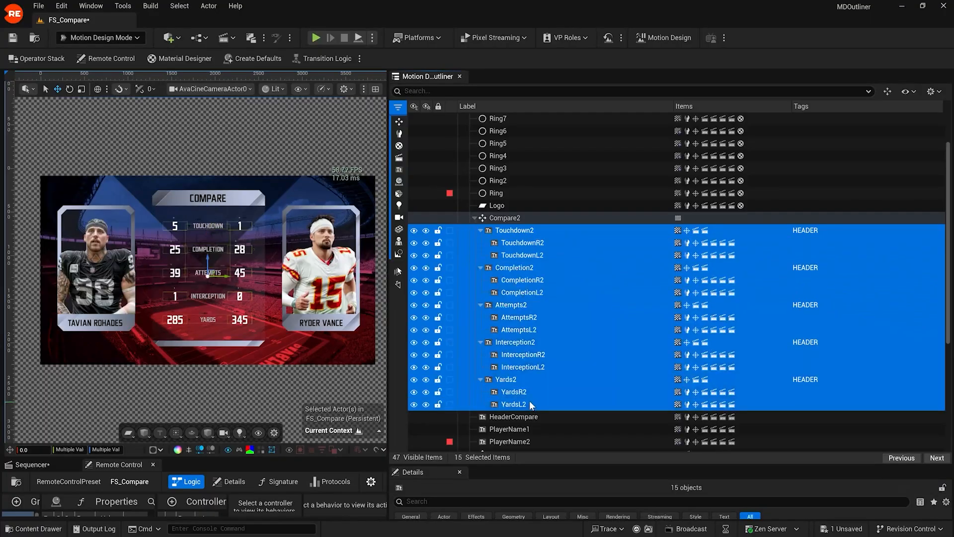
click(887, 91)
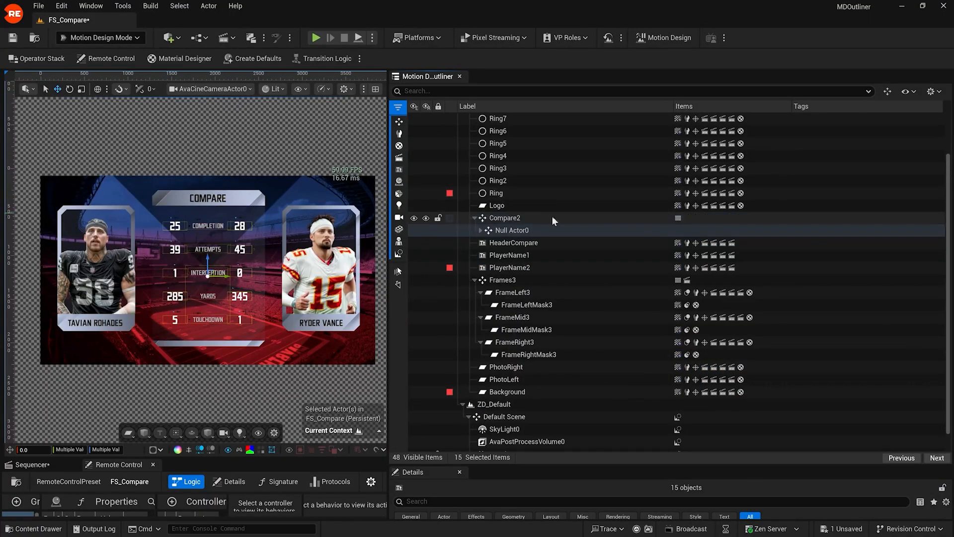
click(528, 230)
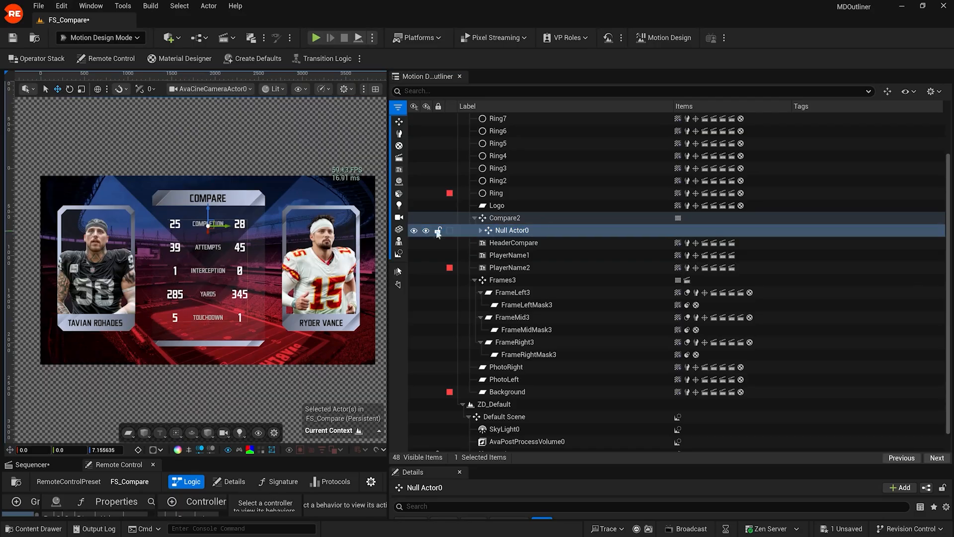
Step: Move, tilt and stretch Null Actor0 to Location Y 19.0, rotation 8.0/-13.0, Z scale 0.8375
drag(415, 468, 400, 299)
click(736, 399)
text(-30)
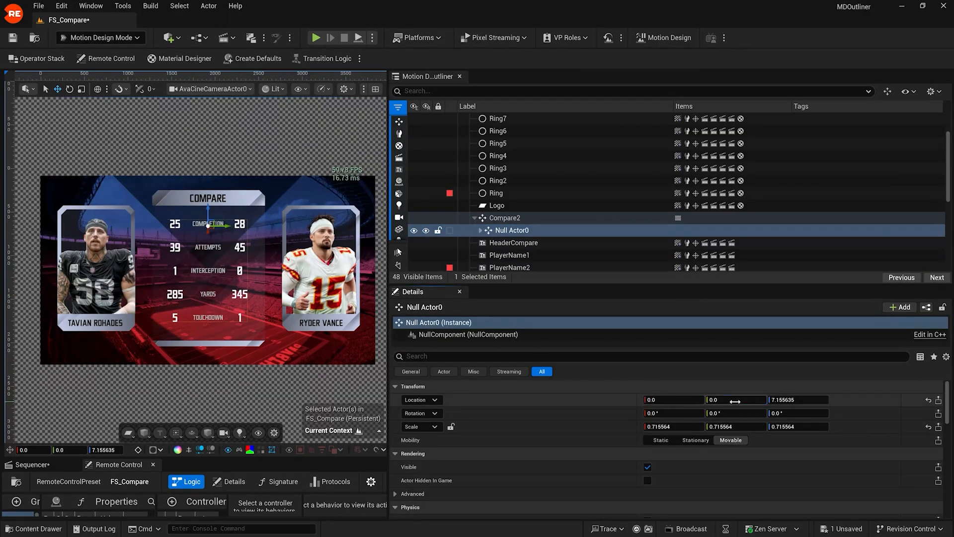
key(Return)
drag(736, 399, 818, 427)
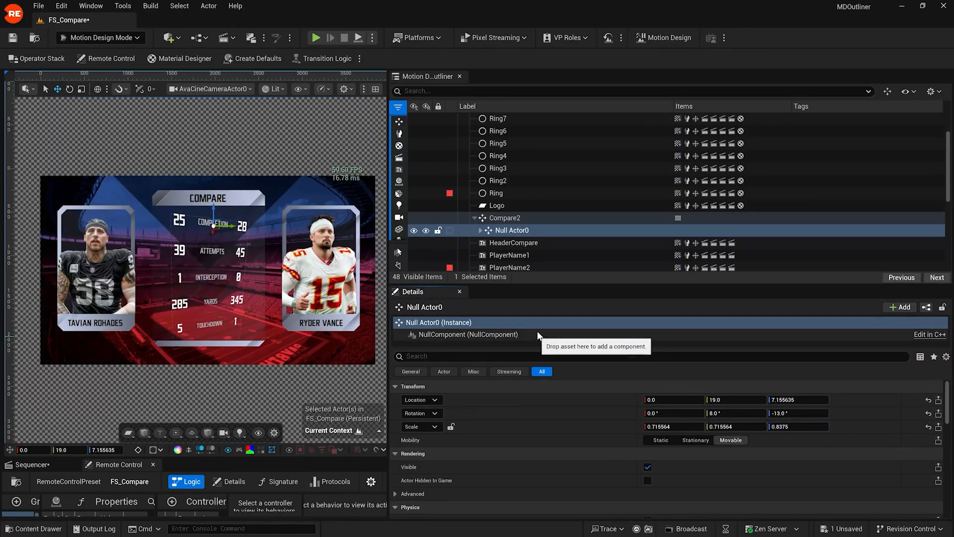
right_click(518, 232)
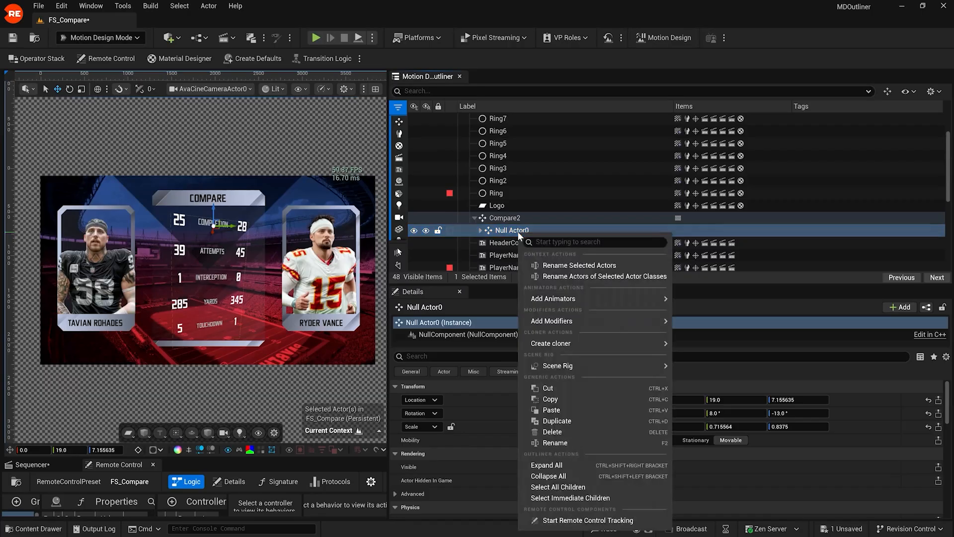
mouse_move(559, 321)
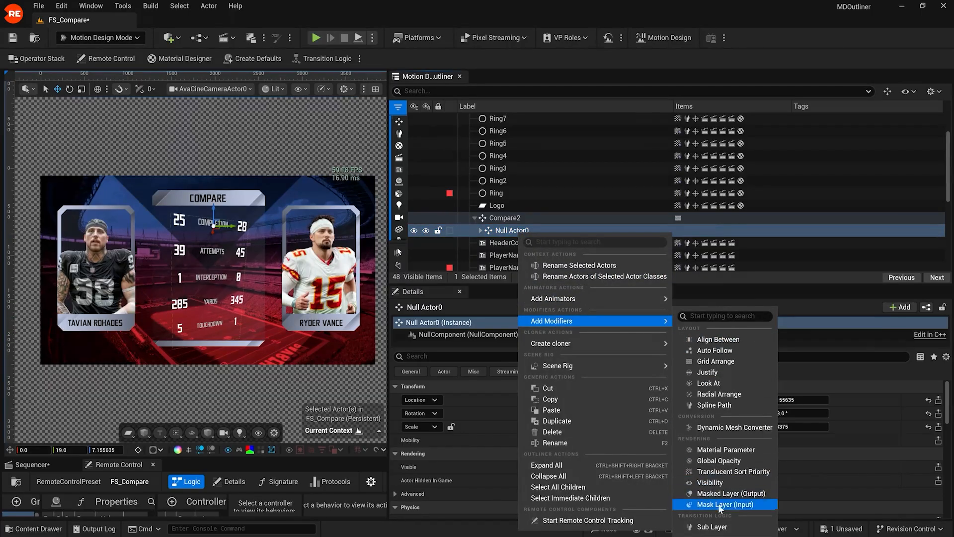
Step: Expand Compare2 and Null Actor0, select the group, and reset its Rotation and Scale to defaults
click(544, 227)
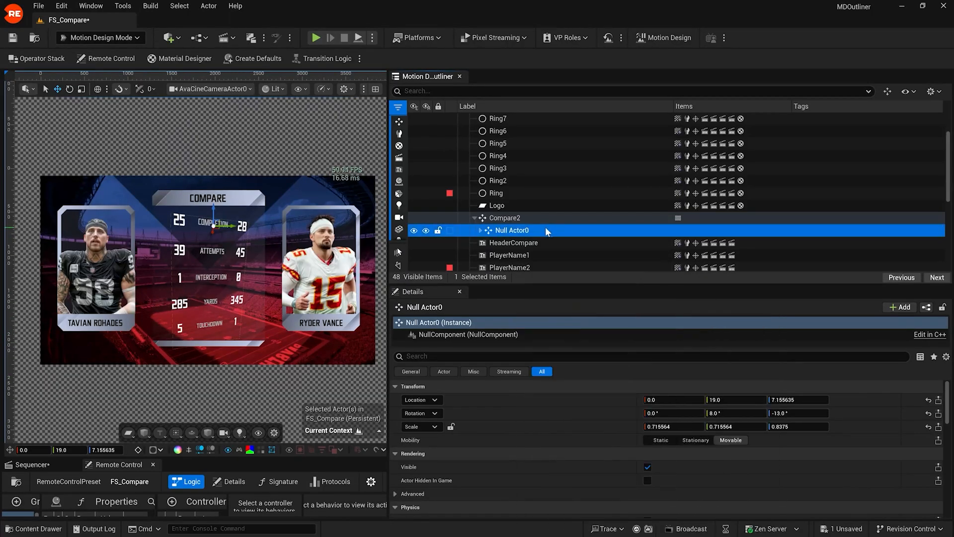
drag(445, 285, 450, 395)
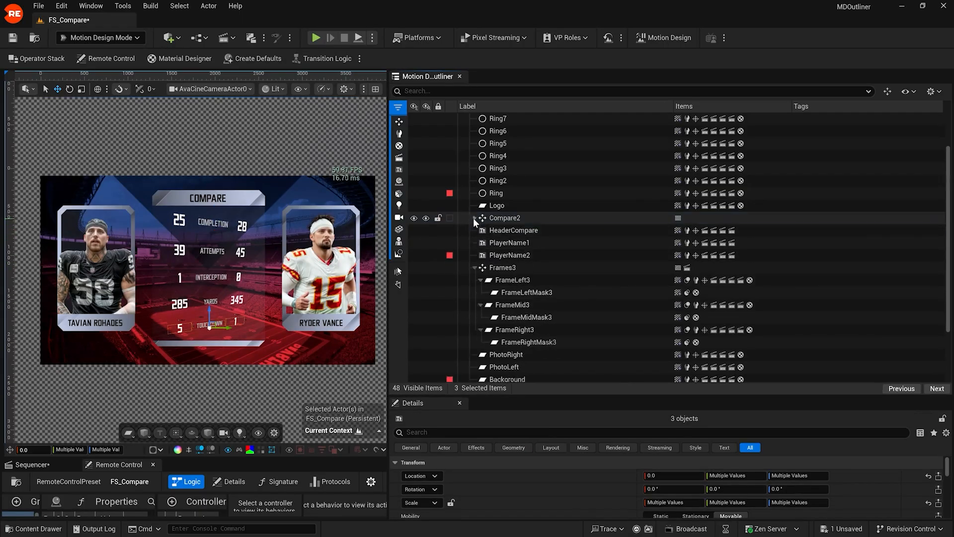
click(473, 219)
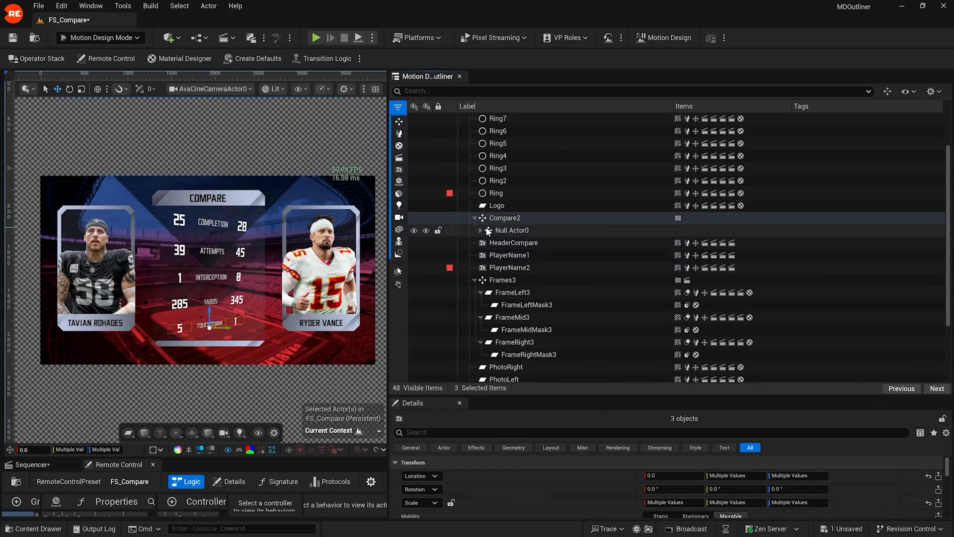
click(480, 230)
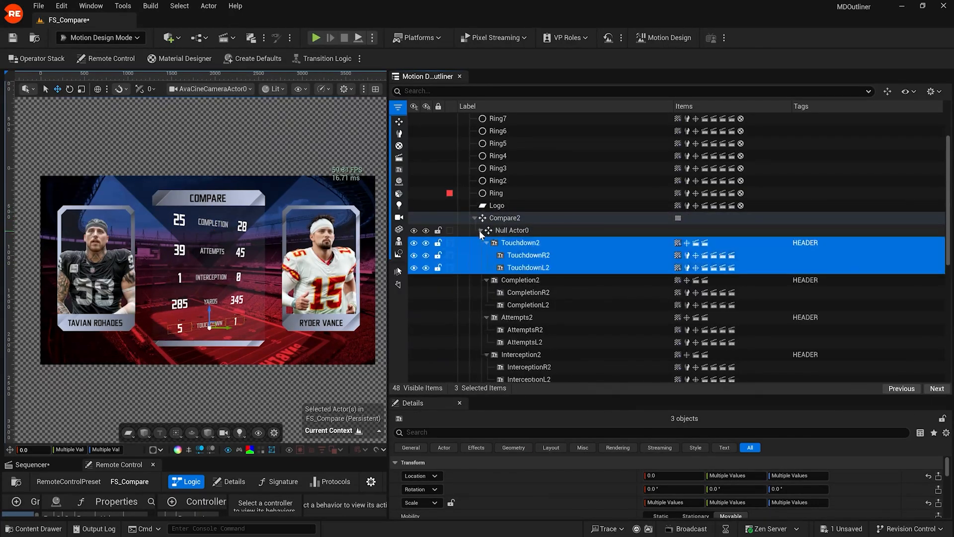
click(506, 231)
click(928, 506)
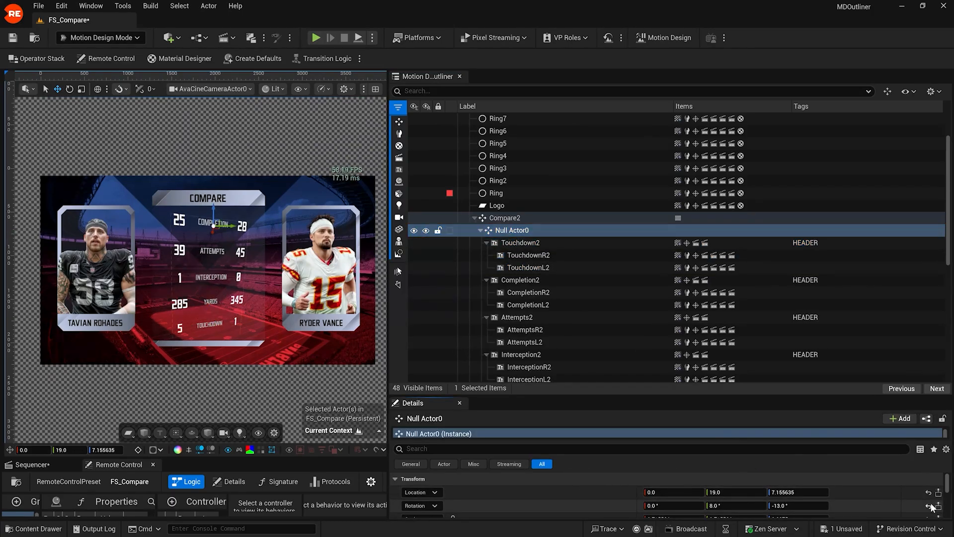
scroll(931, 507, down, 1)
click(929, 503)
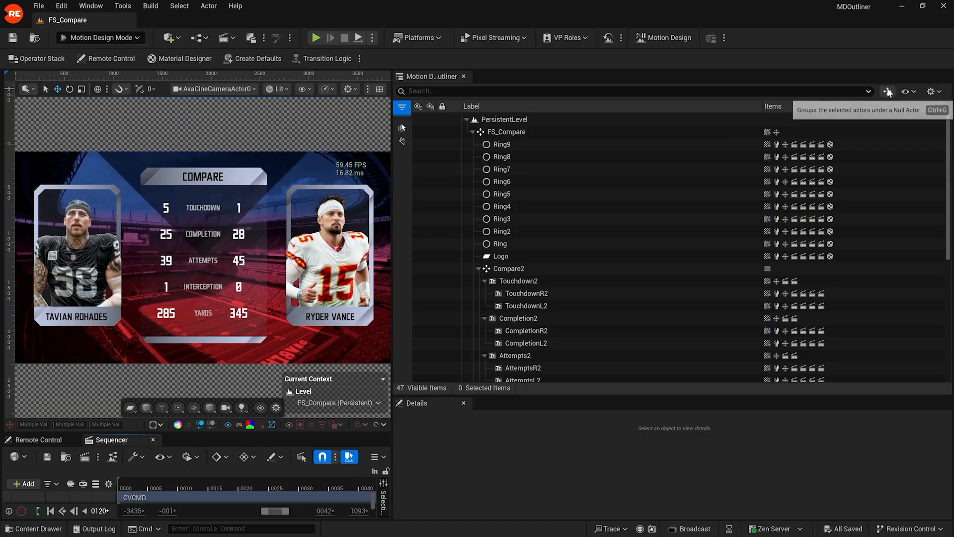
Step: Widen the outliner, turn on Item Tree view, and expand then collapse Ring4's children
click(919, 92)
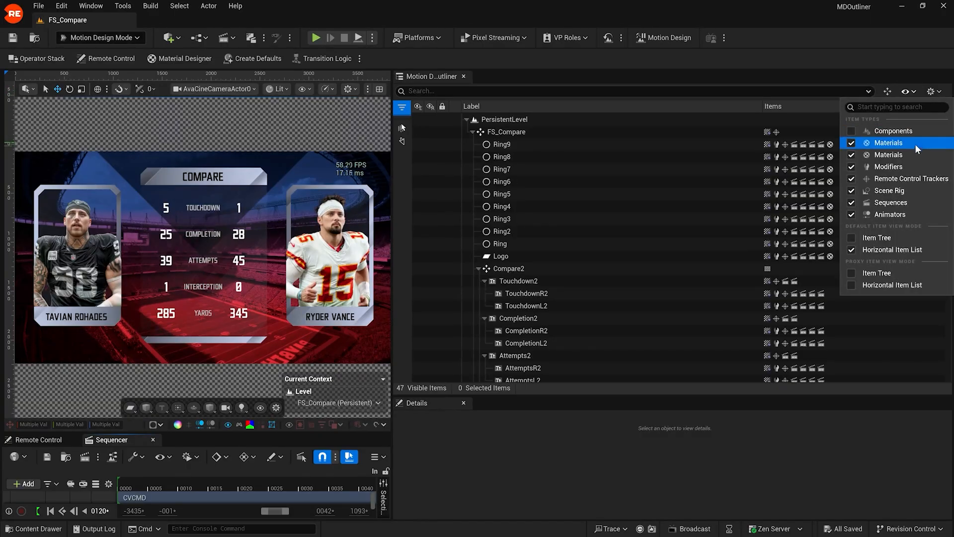
drag(474, 396, 516, 506)
click(904, 92)
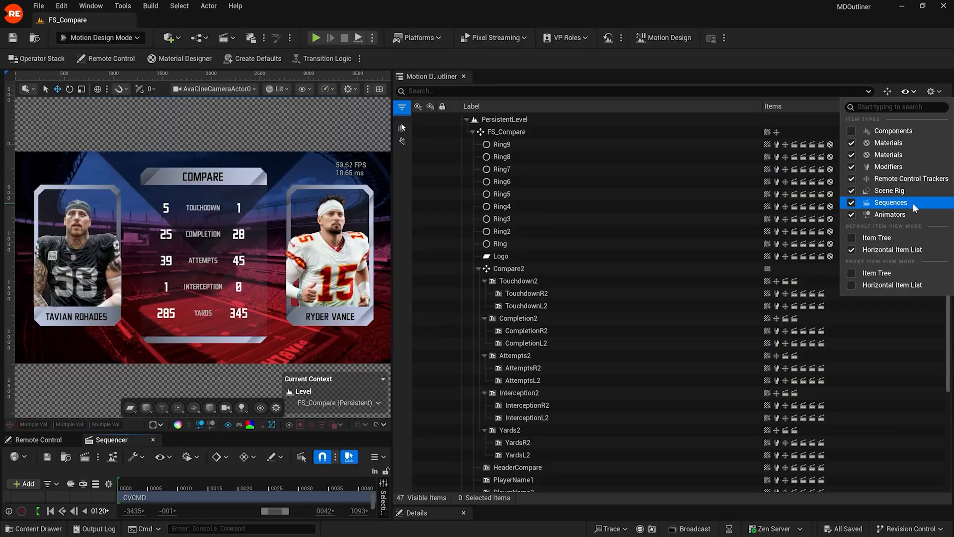
click(852, 250)
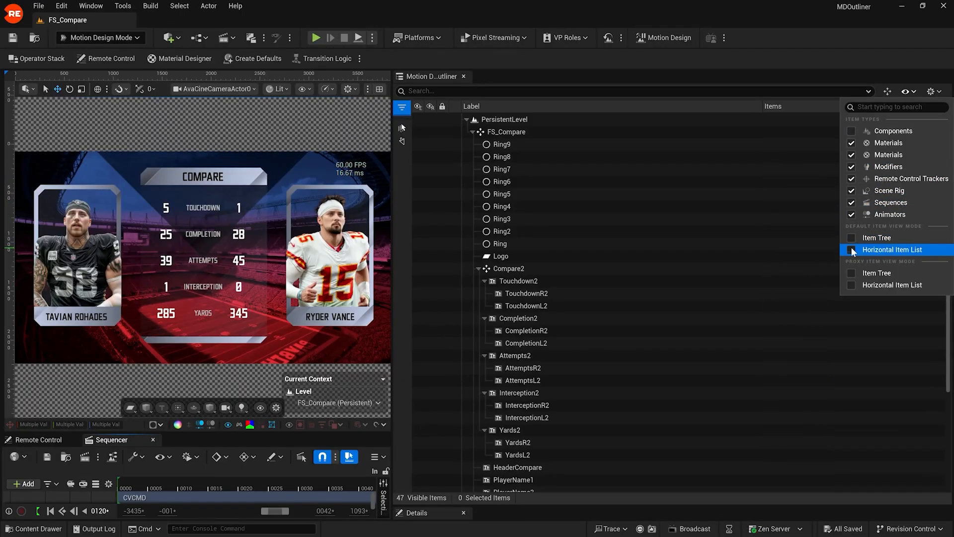
click(852, 250)
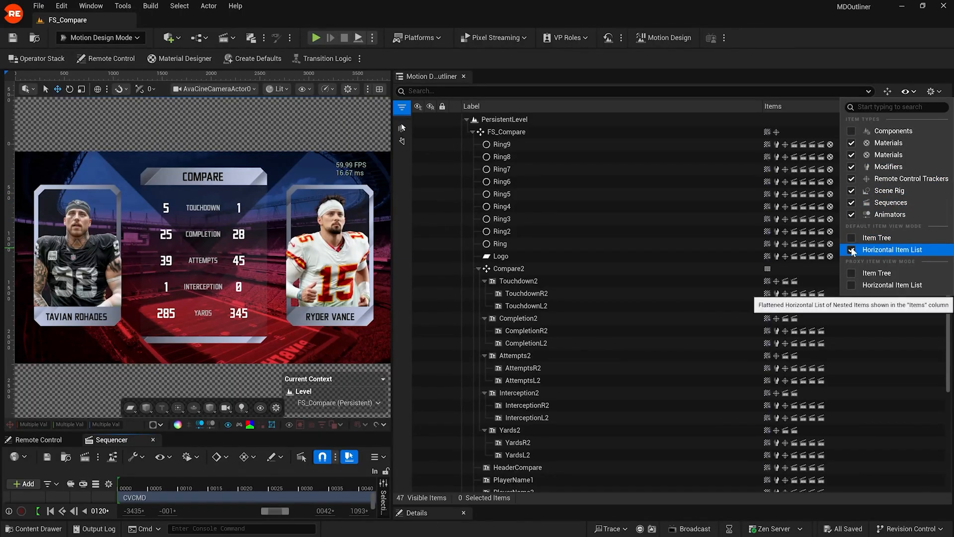
click(851, 251)
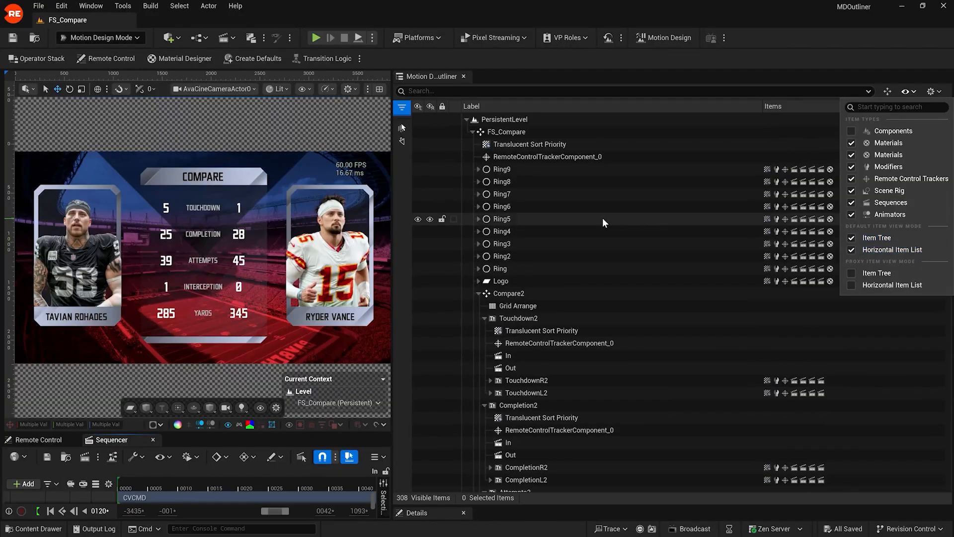
click(479, 231)
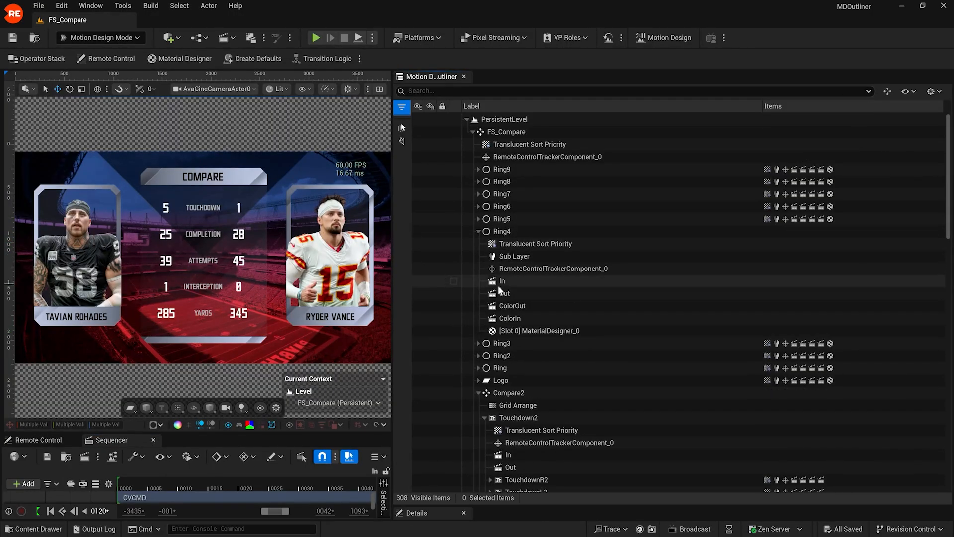
click(479, 231)
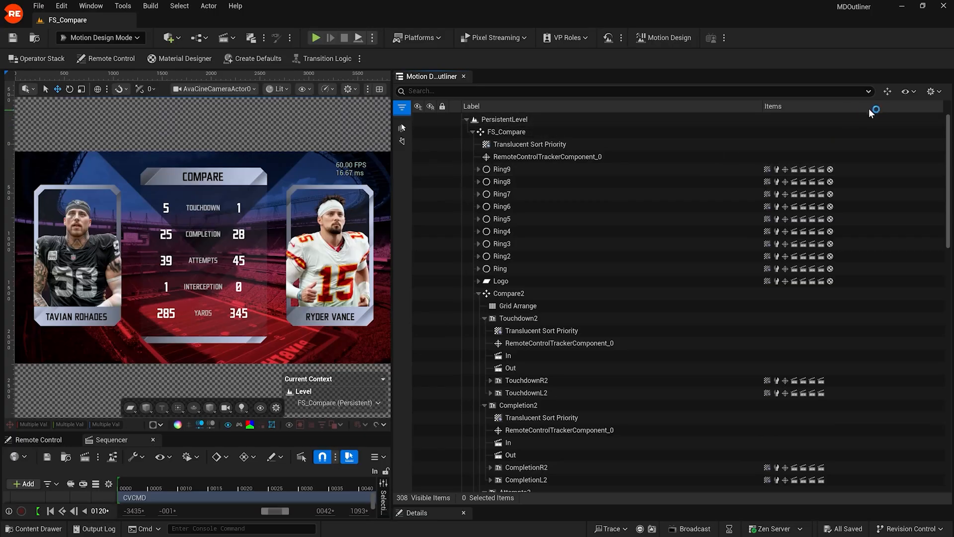
Step: Toggle Modifiers off and back on in the outliner's item type list
click(909, 91)
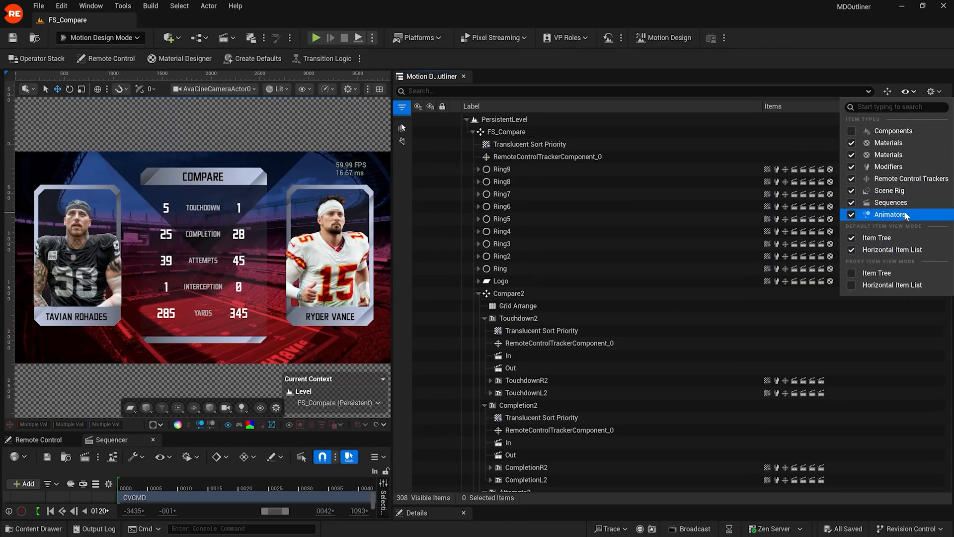
click(854, 167)
click(852, 166)
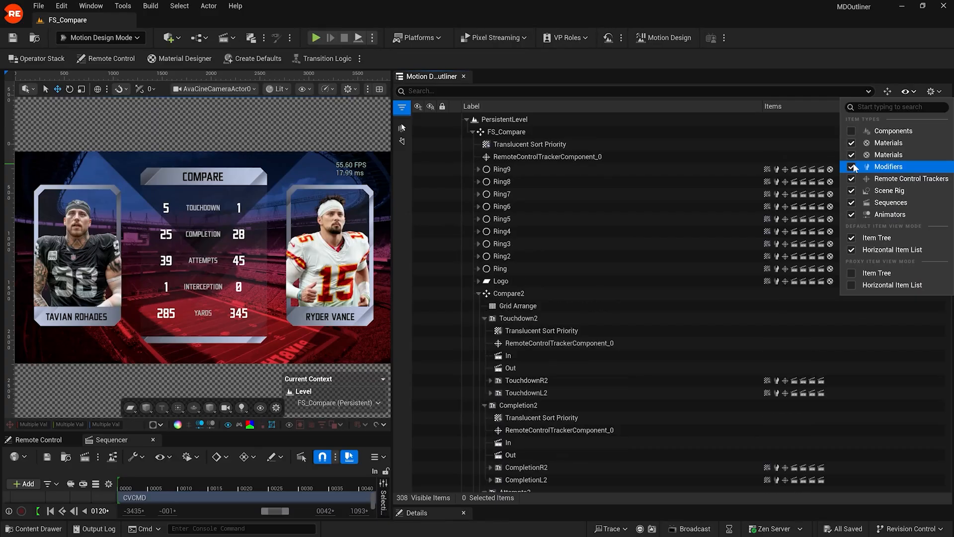
click(914, 92)
Step: Expand All, then Collapse All, from the outliner's hierarchy options
click(932, 92)
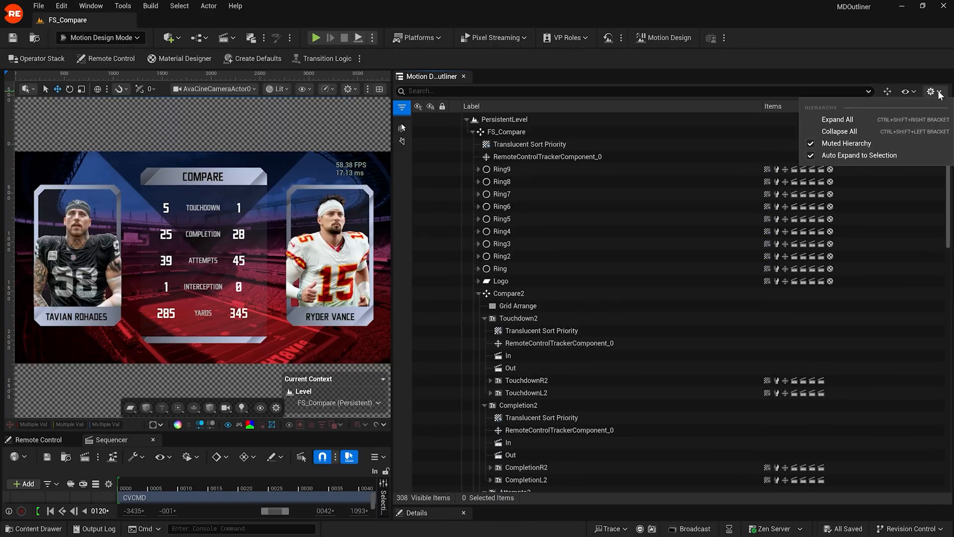
click(838, 120)
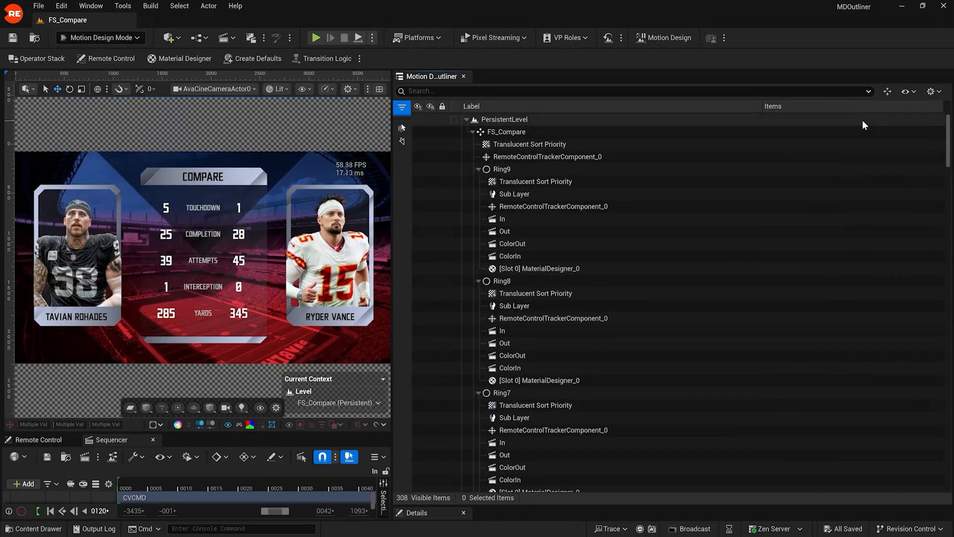
click(932, 92)
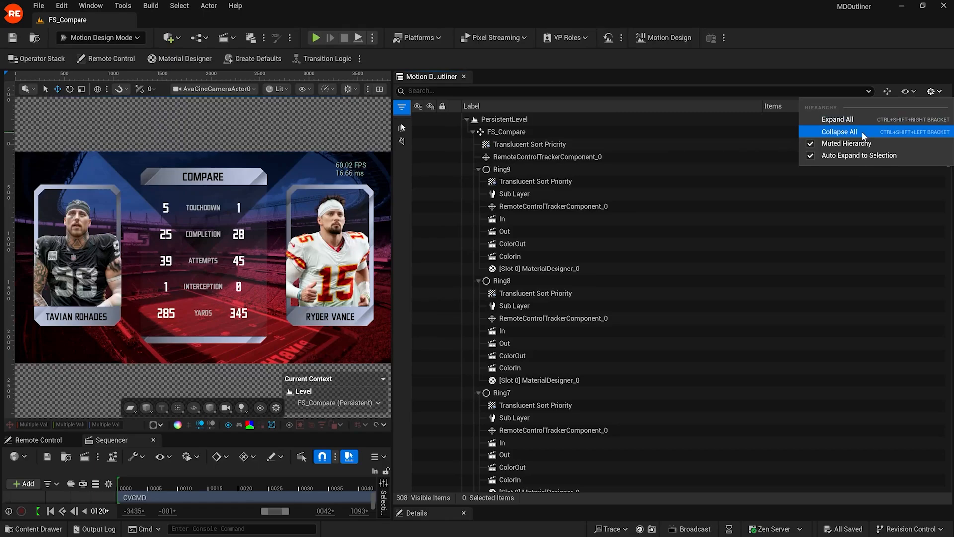
click(866, 128)
Step: Expand PersistentLevel and FS_Compare, then select Ring5 through Ring together
click(466, 119)
click(472, 131)
click(502, 269)
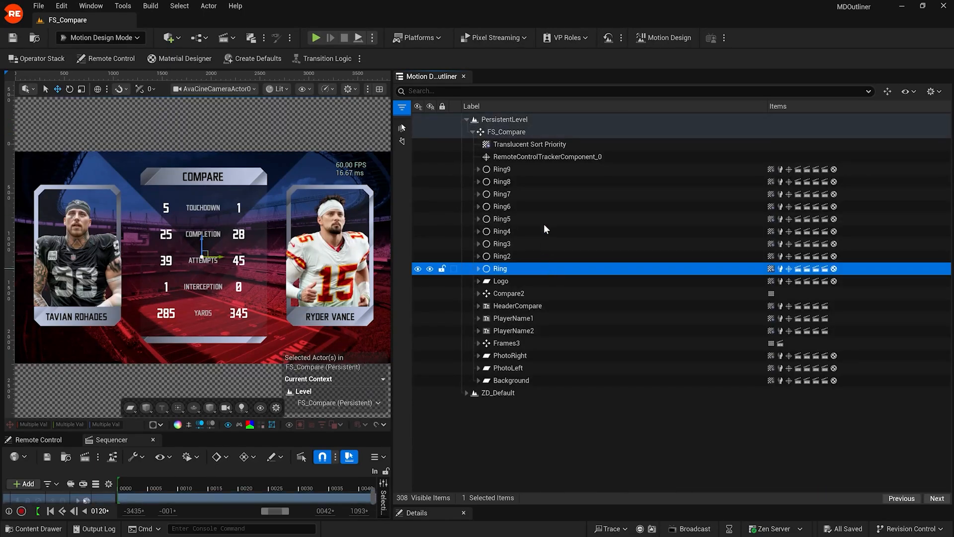
shift+click(544, 222)
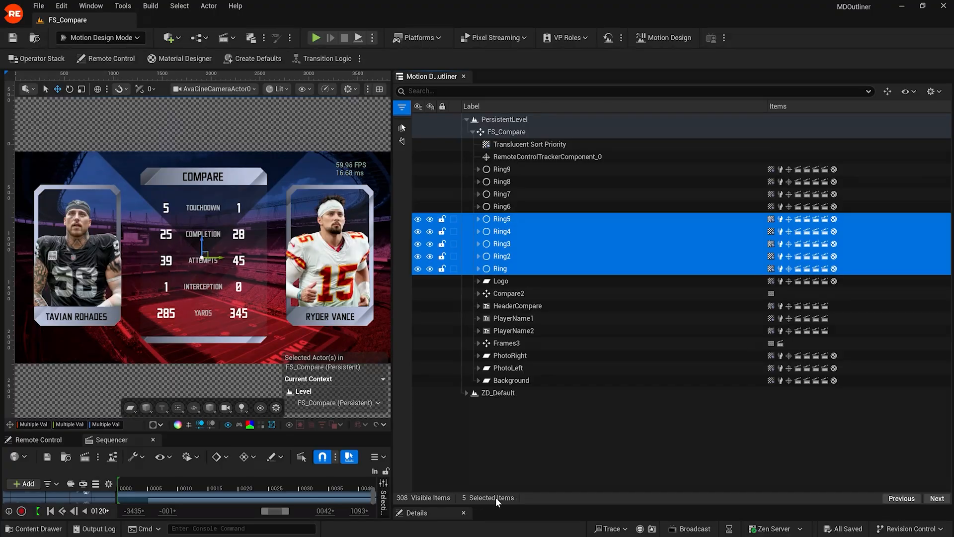
Step: Step through the selected rings back to Ring5, then select the Background actor
click(936, 498)
click(939, 498)
click(937, 498)
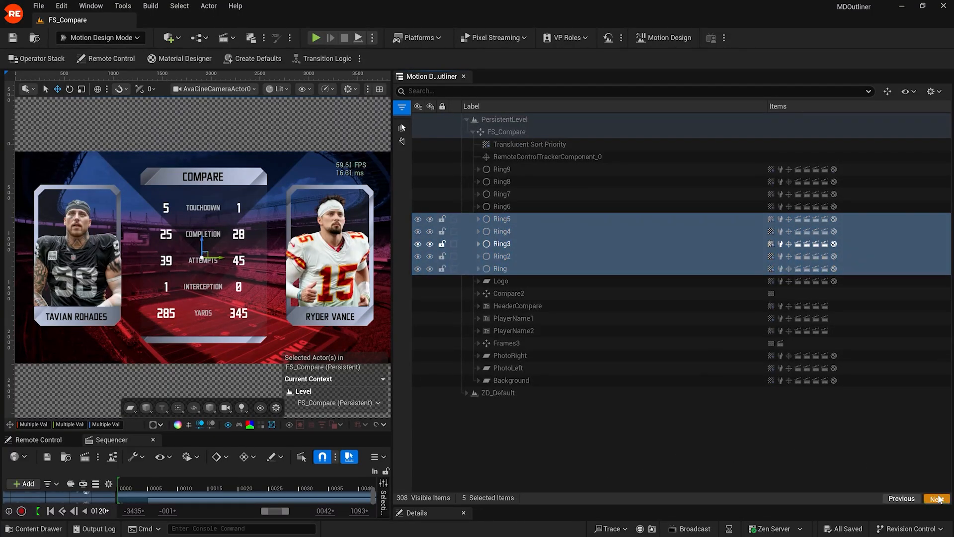
click(937, 498)
click(937, 498)
click(937, 497)
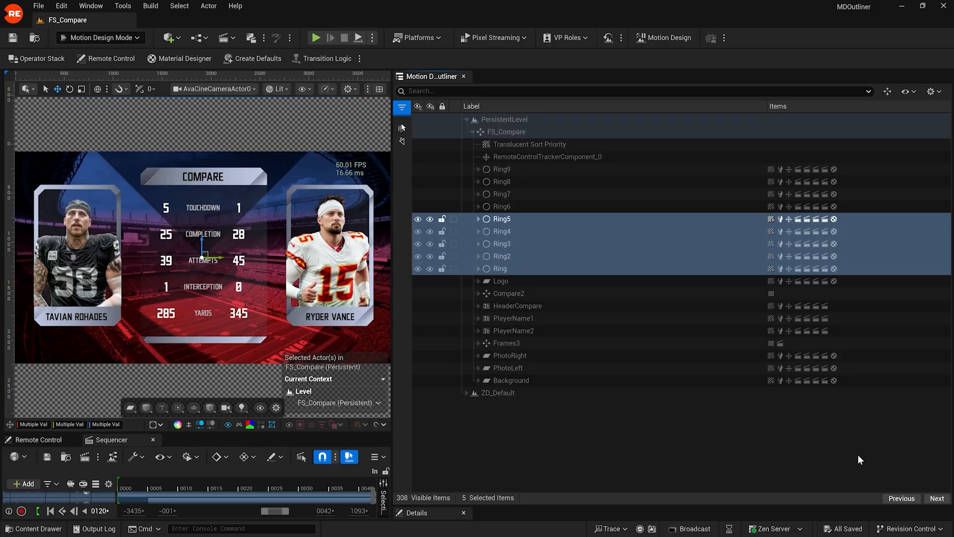
click(604, 382)
Step: Duplicate Background into Background2, then browse the Modifiers and Animators context submenus
right_click(604, 381)
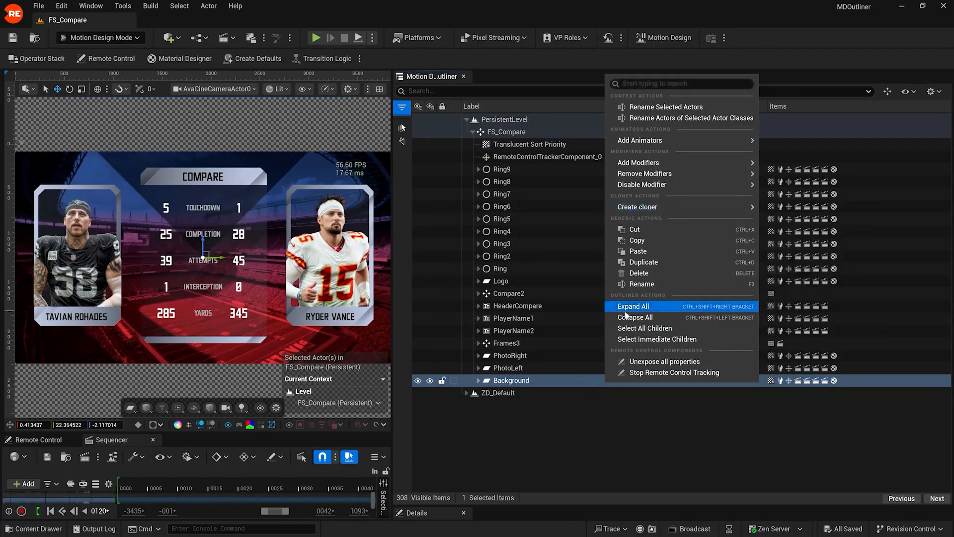
click(667, 263)
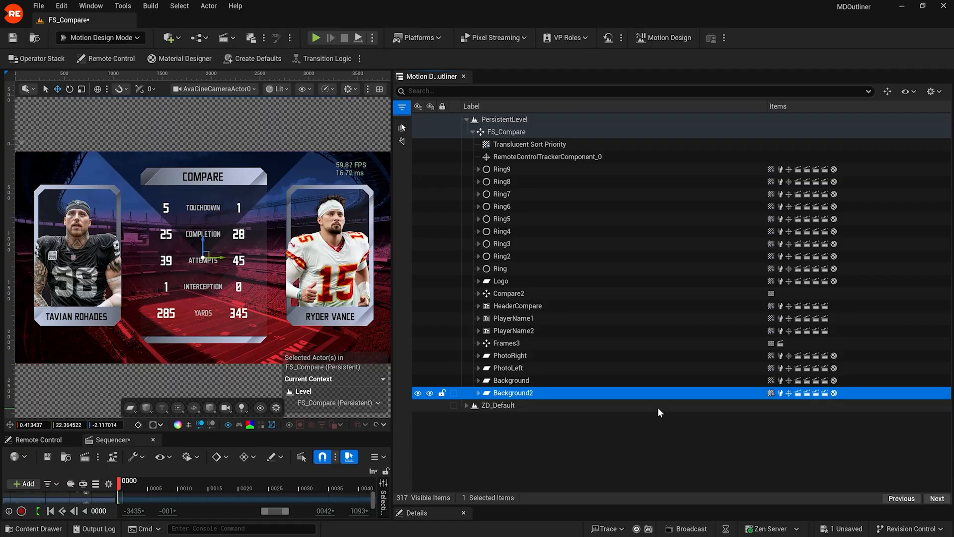
click(650, 379)
right_click(652, 383)
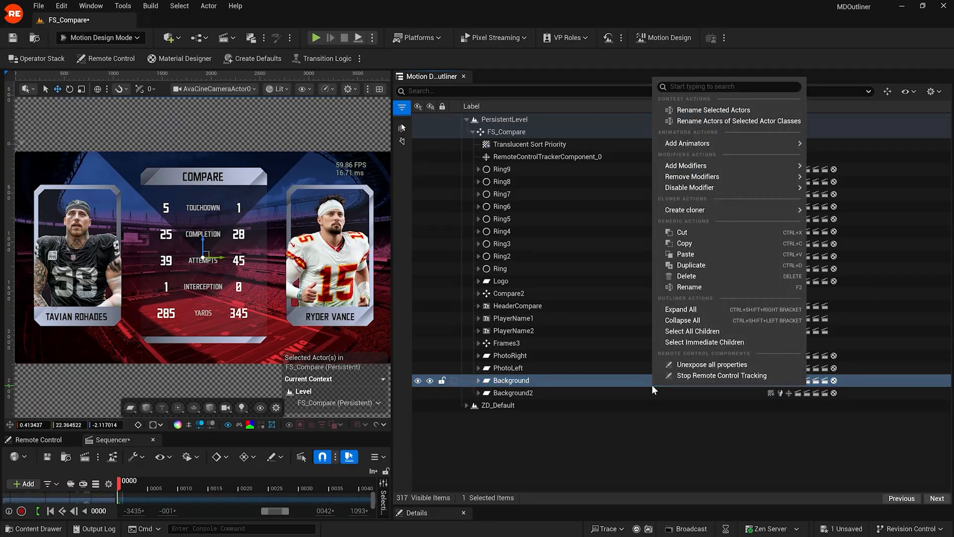
mouse_move(748, 165)
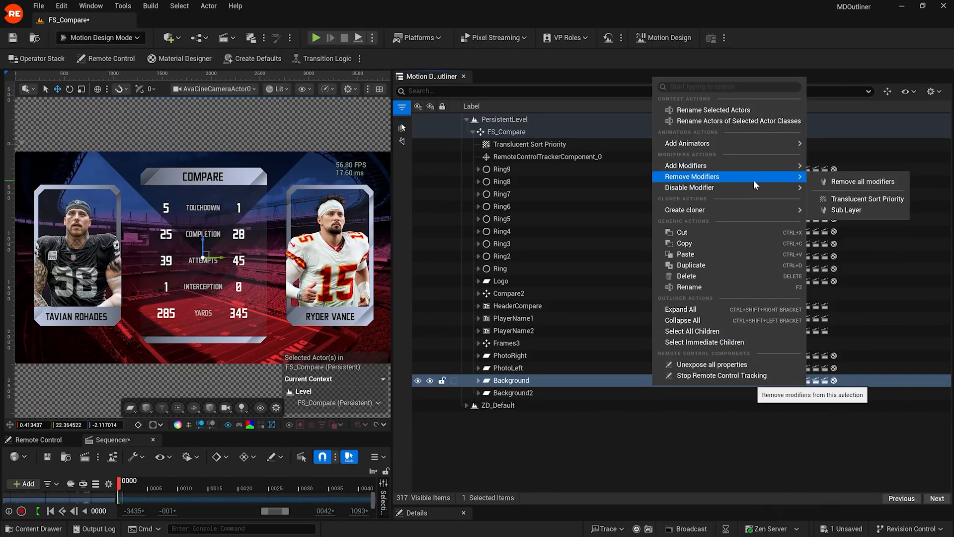
mouse_move(756, 147)
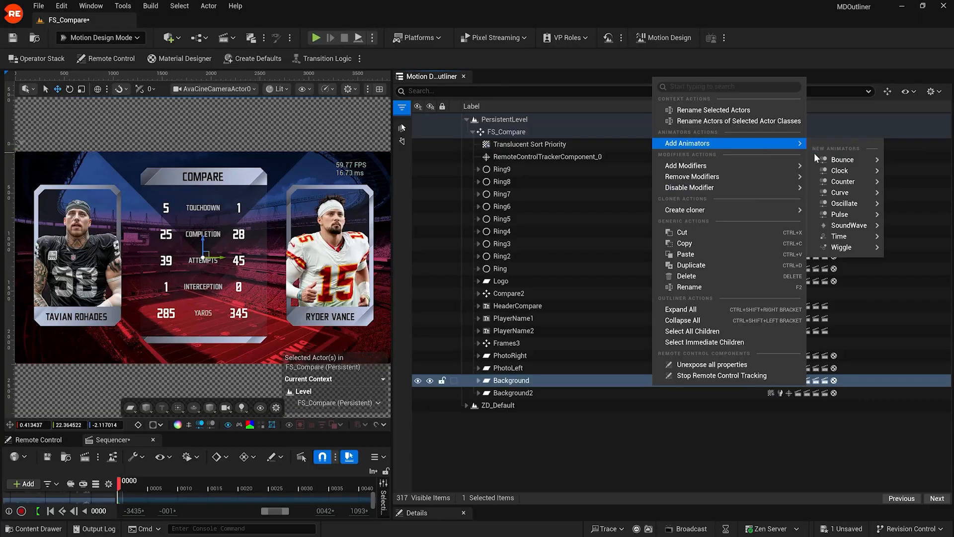
click(720, 430)
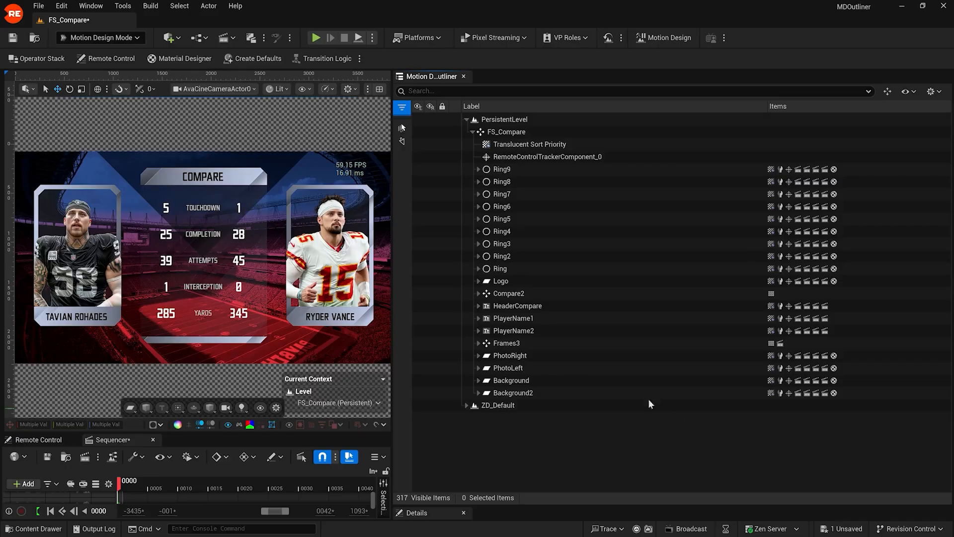
Step: Expand Compare2, compare FS_Compare in a standard Outliner 1 panel, then close it
click(478, 294)
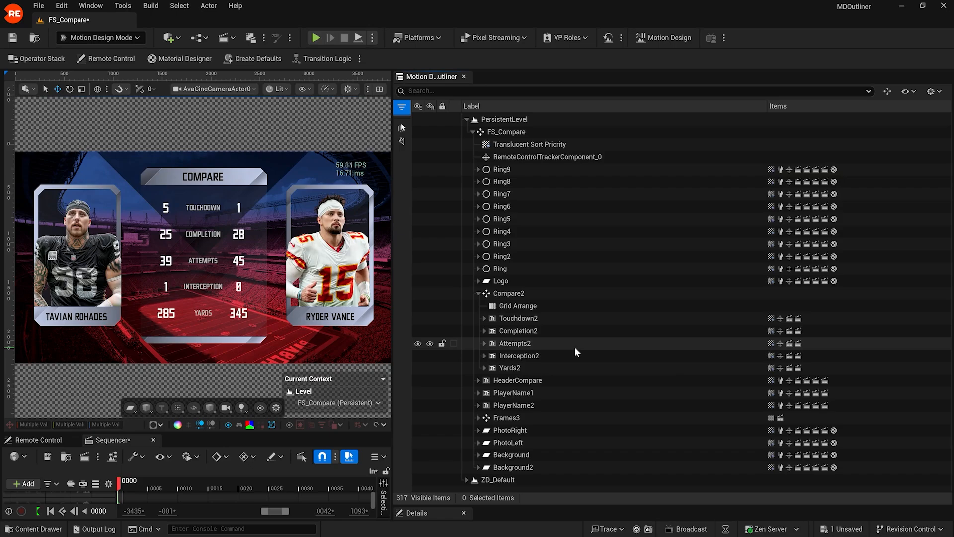
click(90, 6)
mouse_move(163, 152)
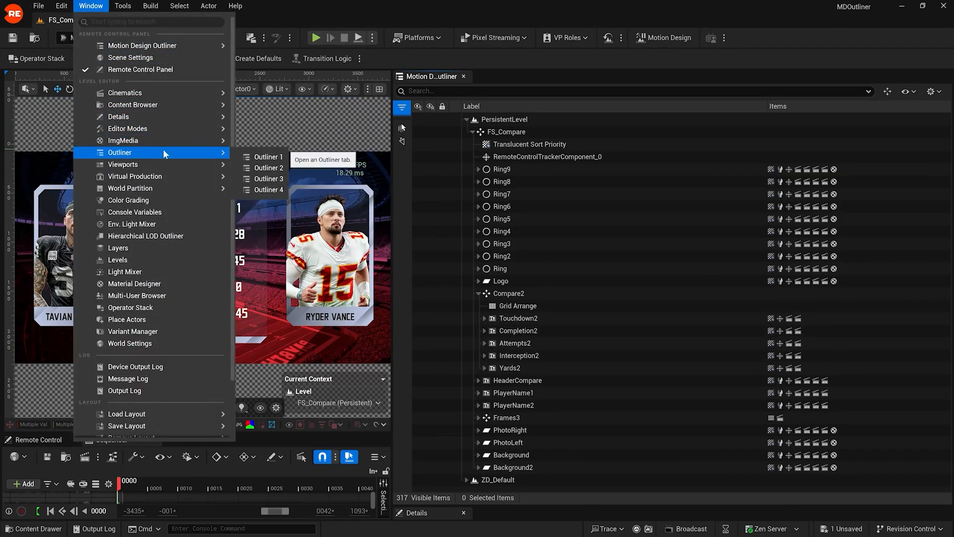
click(250, 160)
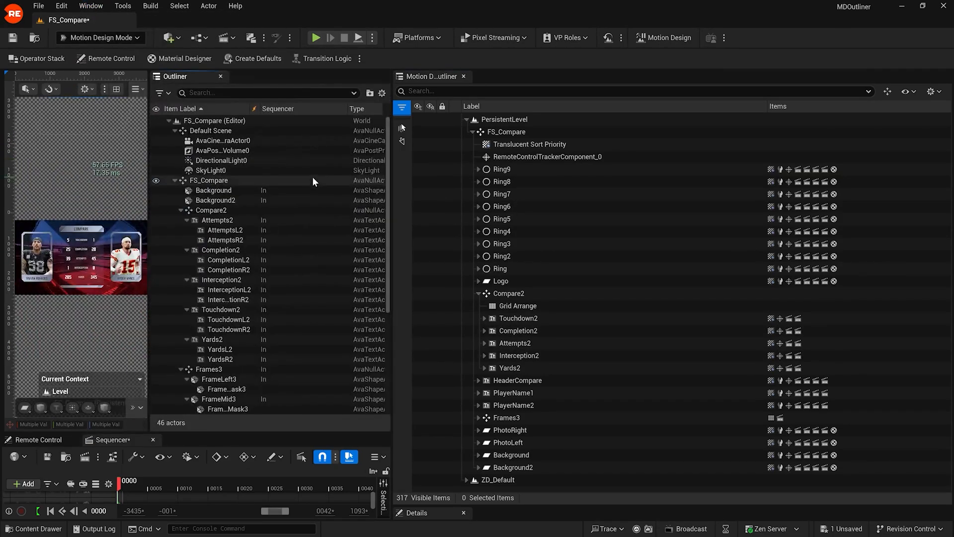
click(174, 180)
click(174, 180)
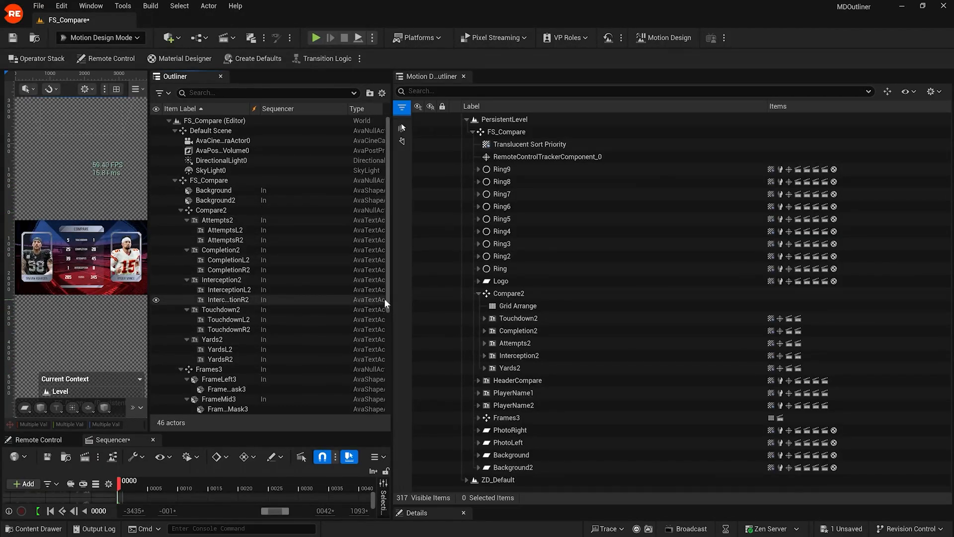
drag(385, 301, 365, 285)
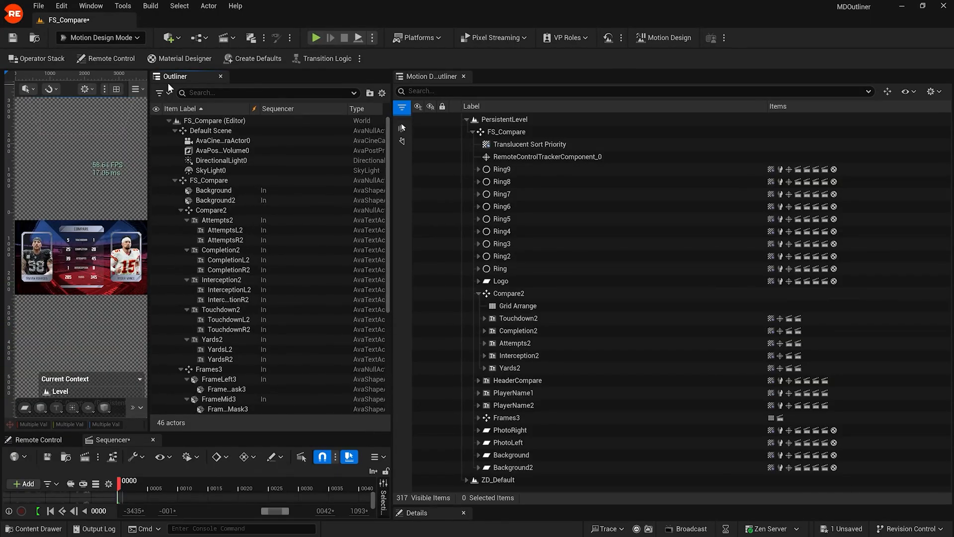
click(221, 77)
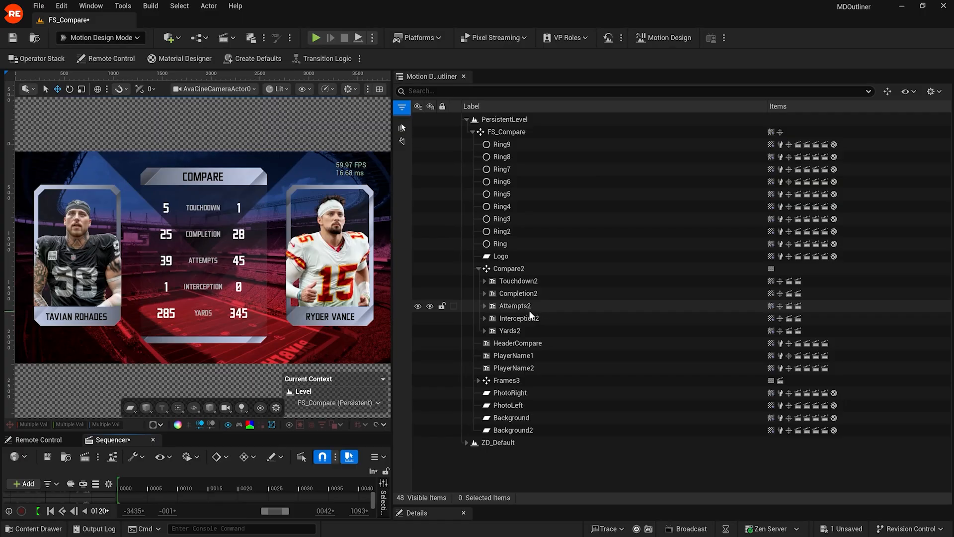
Step: Drag Interception2 above Touchdown2 under Compare2, then clear the selection
drag(529, 317, 534, 276)
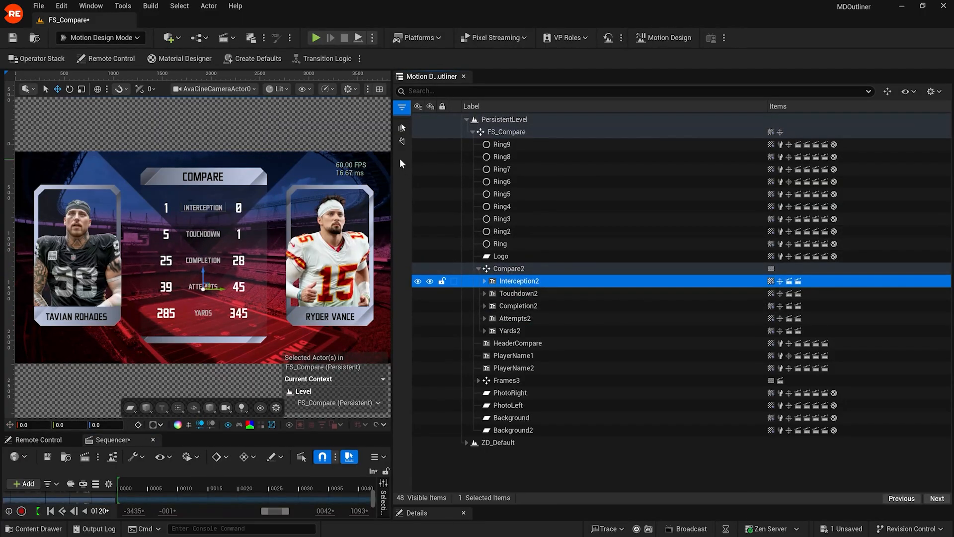
click(370, 134)
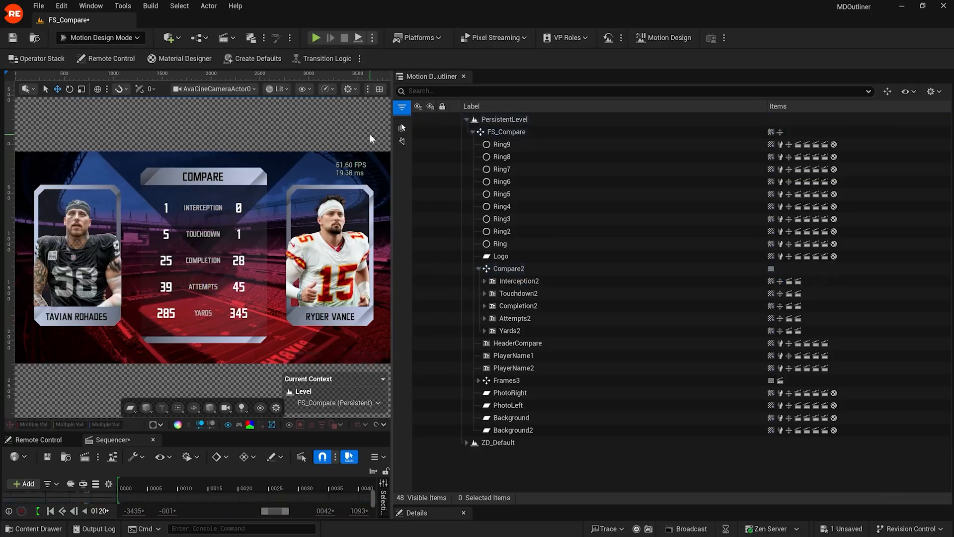